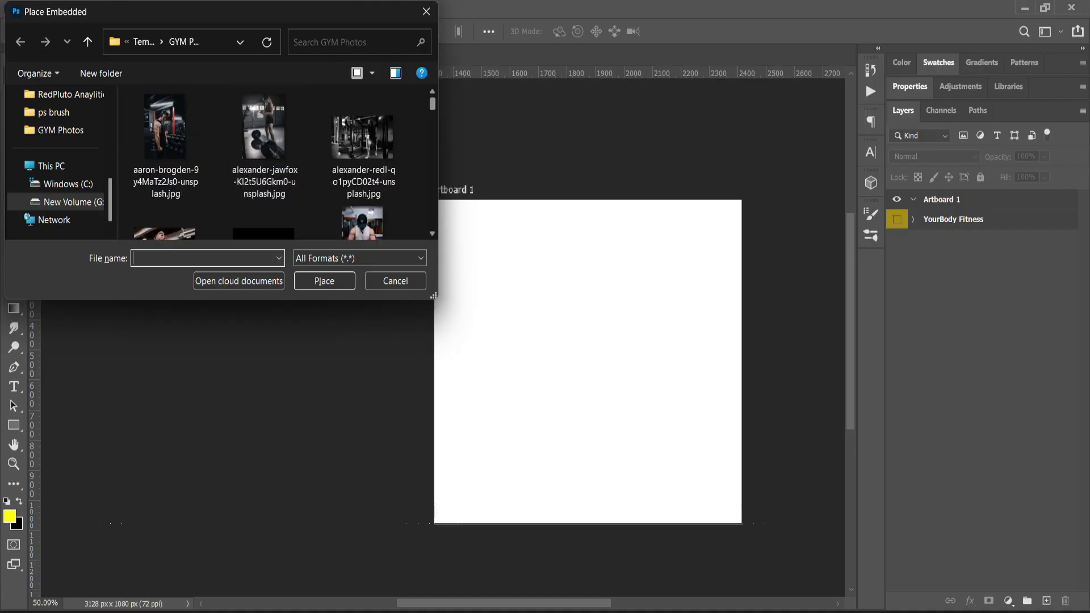
pyautogui.scroll(-3, 273, 162)
pyautogui.scroll(-3, 273, 162)
pyautogui.scroll(-3, 272, 162)
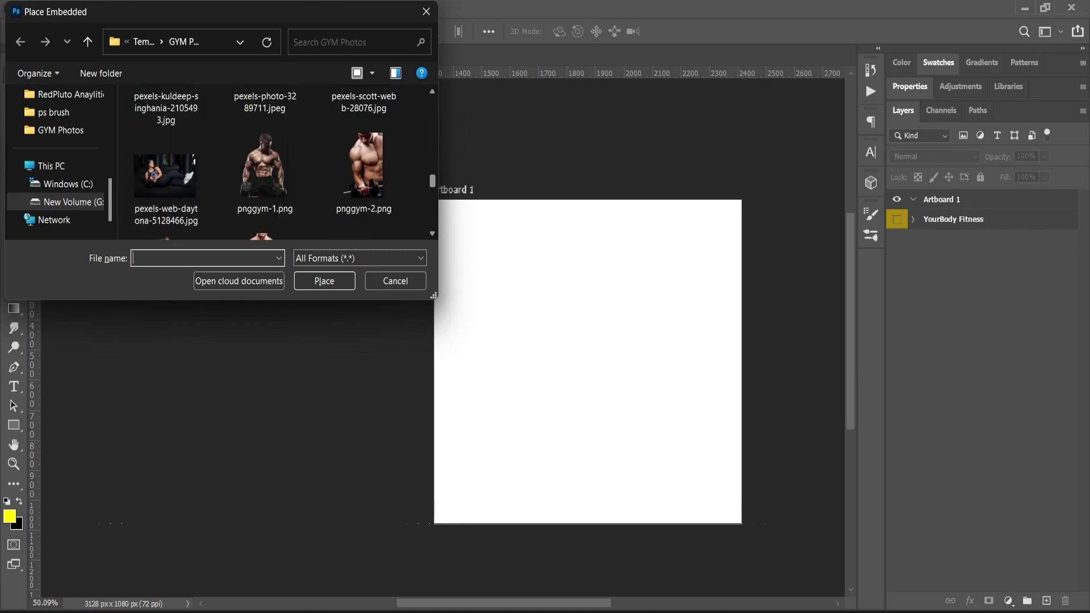
pyautogui.scroll(-1, 272, 162)
# Step: Place pnggym-3.png on the artboard and flip the man horizontally
pyautogui.doubleClick(166, 146)
pyautogui.moveTo(452, 358)
pyautogui.mouseDown()
pyautogui.moveTo(656, 388)
pyautogui.moveTo(520, 388)
pyautogui.mouseUp()
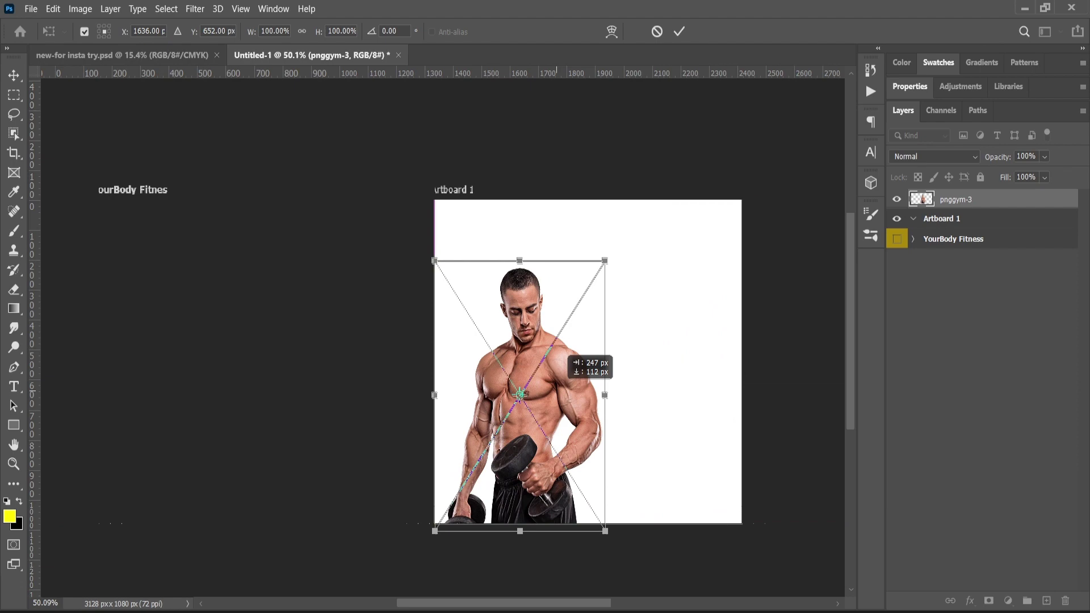
pyautogui.rightClick(557, 389)
pyautogui.click(592, 379)
pyautogui.hotkey('ctrl', 'z')
pyautogui.rightClick(523, 390)
pyautogui.click(562, 362)
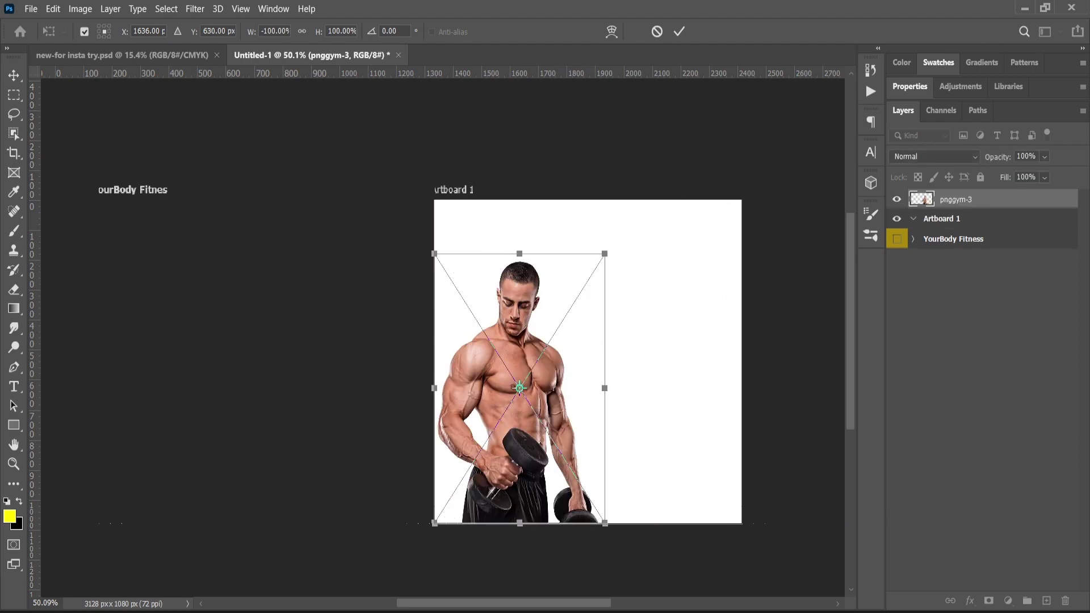
pyautogui.press('Return')
# Step: Embed the brett-jordan gym photo, enlarge it, and move it below the man
pyautogui.click(29, 9)
pyautogui.click(59, 304)
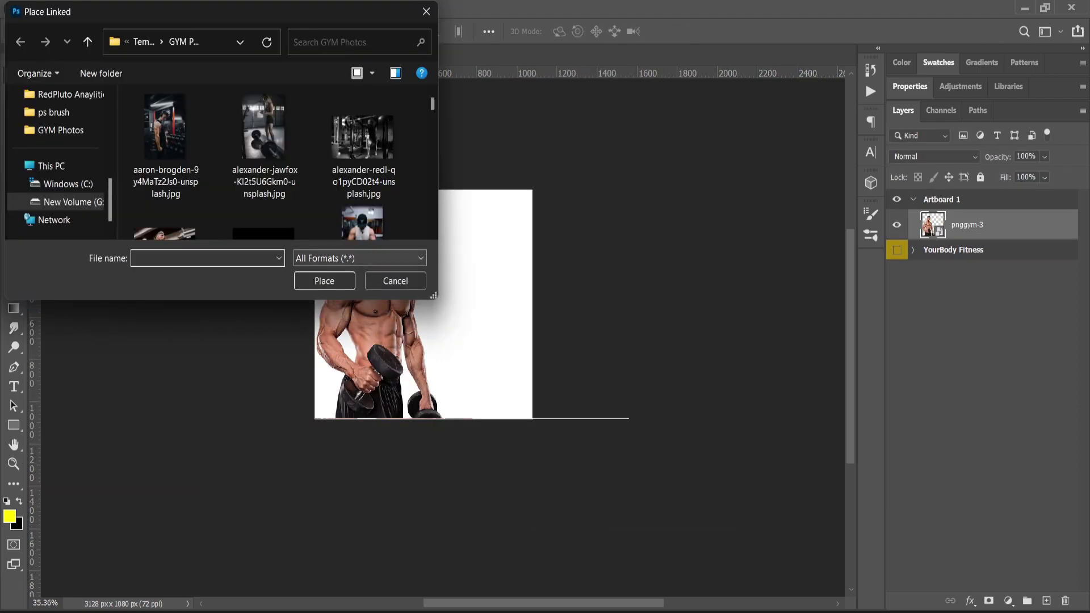
pyautogui.press('Escape')
pyautogui.click(30, 8)
pyautogui.click(69, 291)
pyautogui.scroll(-2, 264, 163)
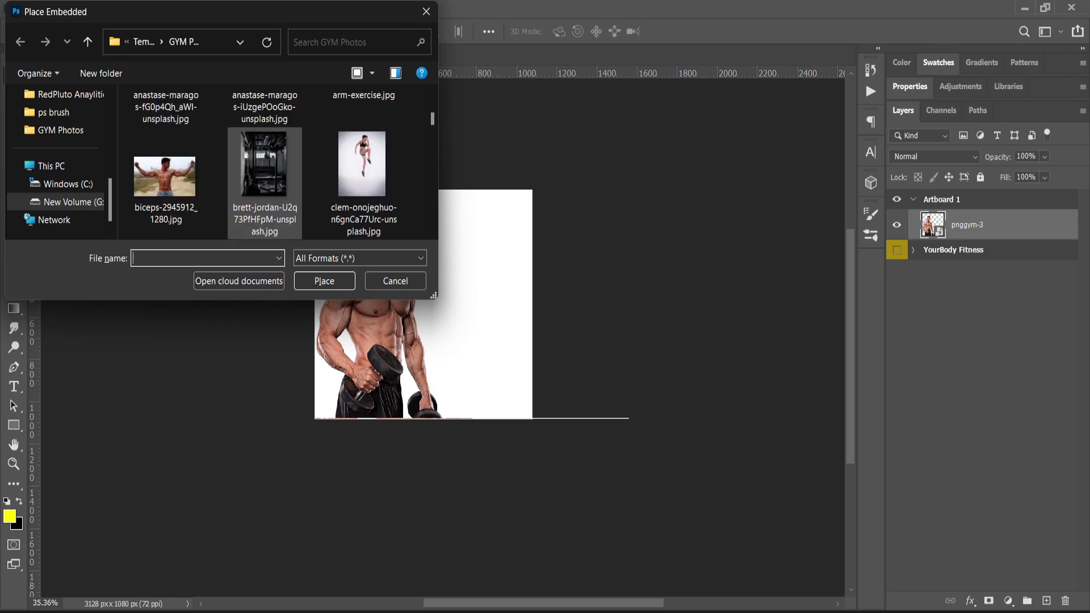
pyautogui.click(265, 183)
pyautogui.press('Return')
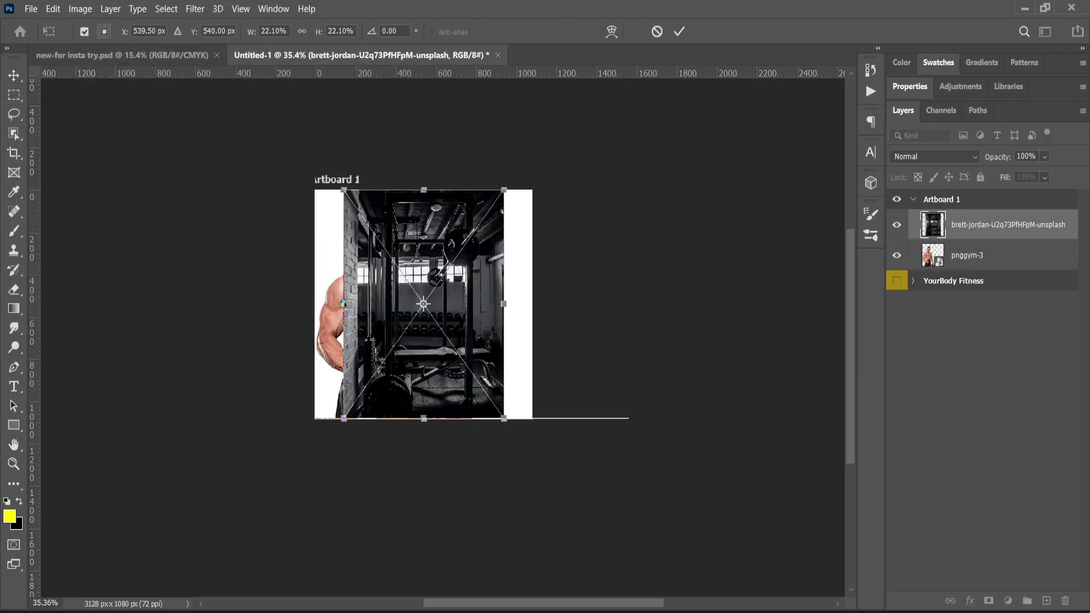
pyautogui.moveTo(504, 190); pyautogui.dragTo(535, 145)
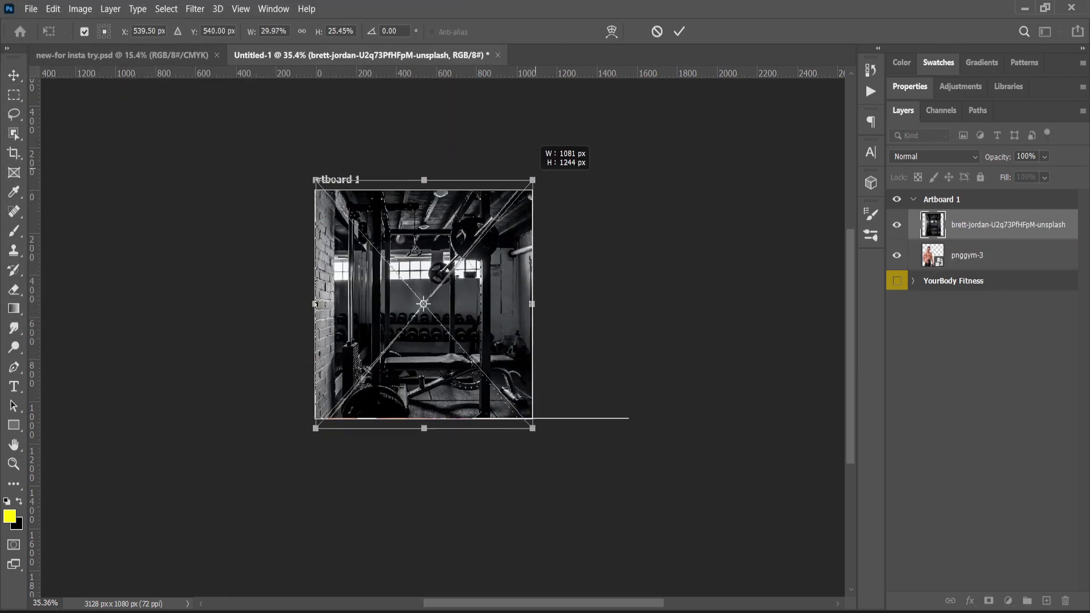
pyautogui.press('Return')
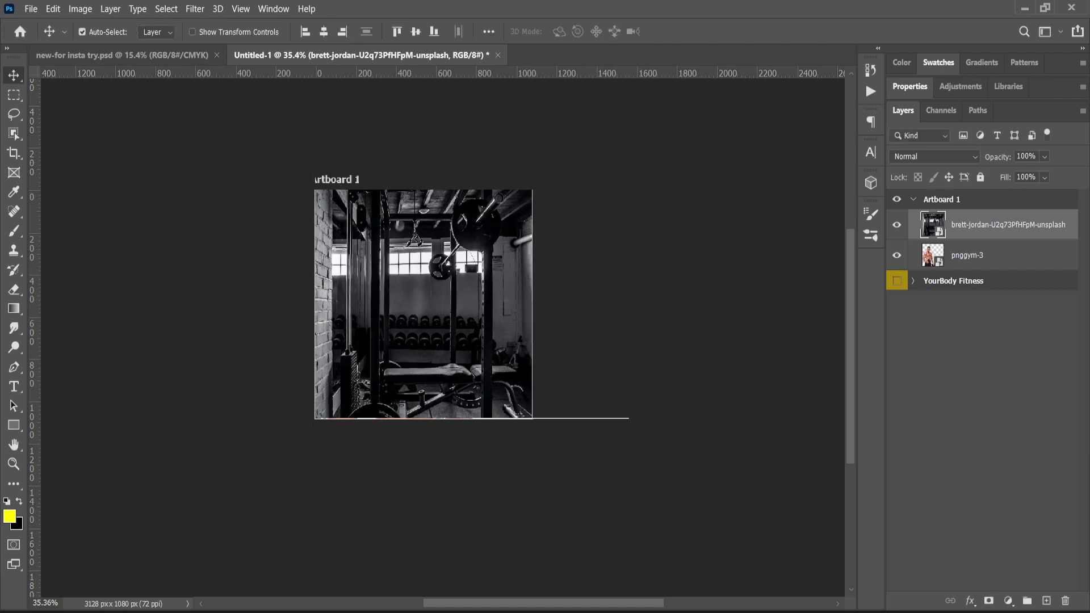
pyautogui.hotkey('ctrl', '[')
pyautogui.hotkey('ctrl', 't')
pyautogui.moveTo(535, 145); pyautogui.dragTo(566, 101)
pyautogui.moveTo(477, 307); pyautogui.dragTo(477, 290)
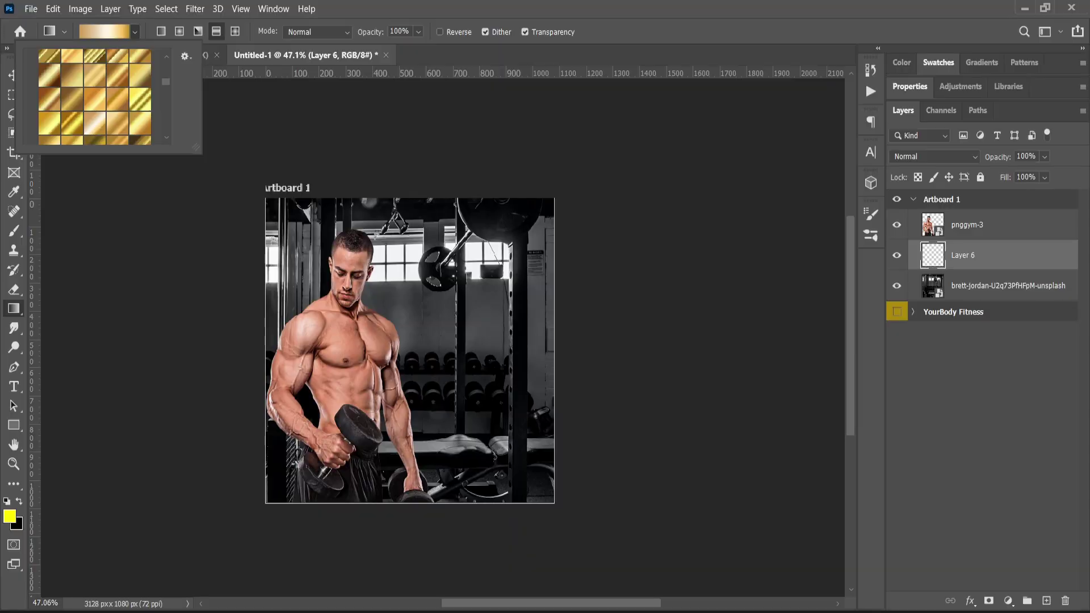
# Step: Fill Layer 6 with a diagonal gold gradient in Color Dodge, with opacity and fill lowered
pyautogui.moveTo(290, 477)
pyautogui.mouseDown()
pyautogui.moveTo(528, 221)
pyautogui.moveTo(511, 212)
pyautogui.mouseUp()
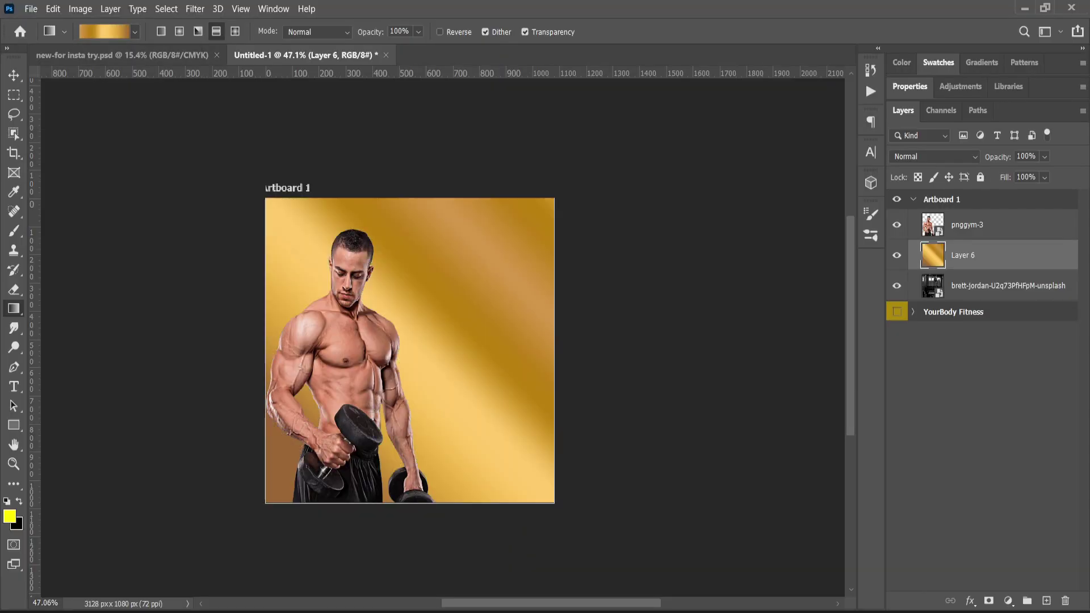
pyautogui.click(935, 156)
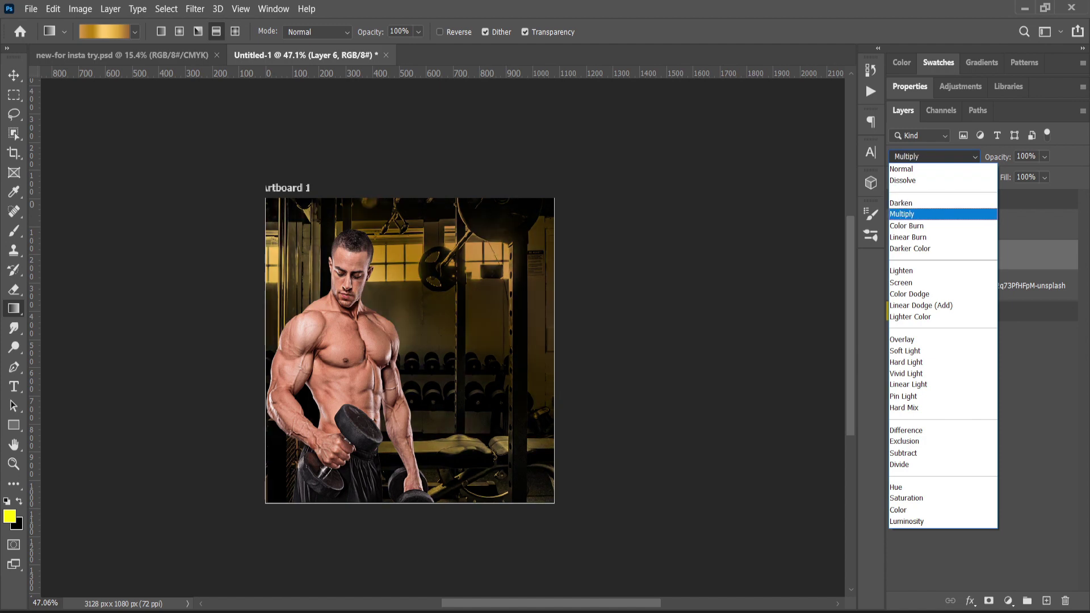
pyautogui.click(921, 305)
pyautogui.click(934, 156)
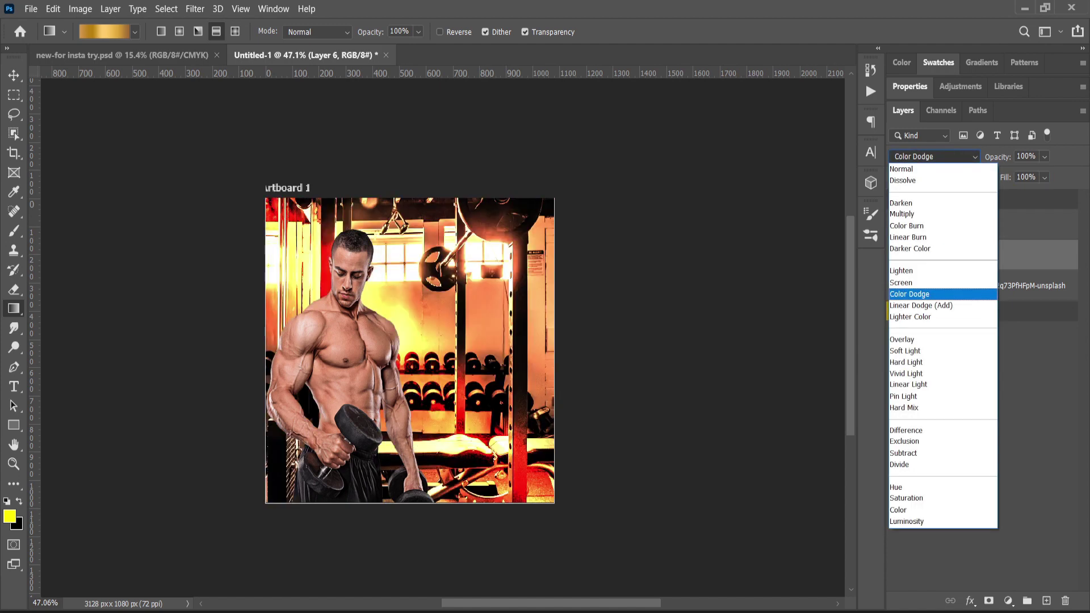
pyautogui.press('Return')
pyautogui.moveTo(998, 156); pyautogui.dragTo(962, 156)
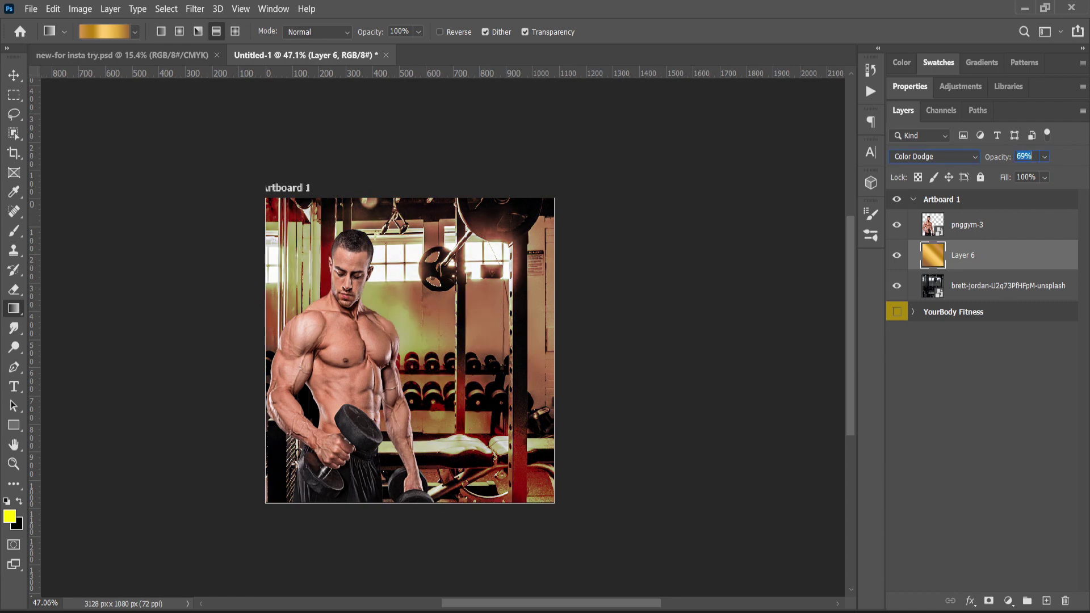
pyautogui.moveTo(1004, 175); pyautogui.dragTo(991, 176)
pyautogui.press('Up')
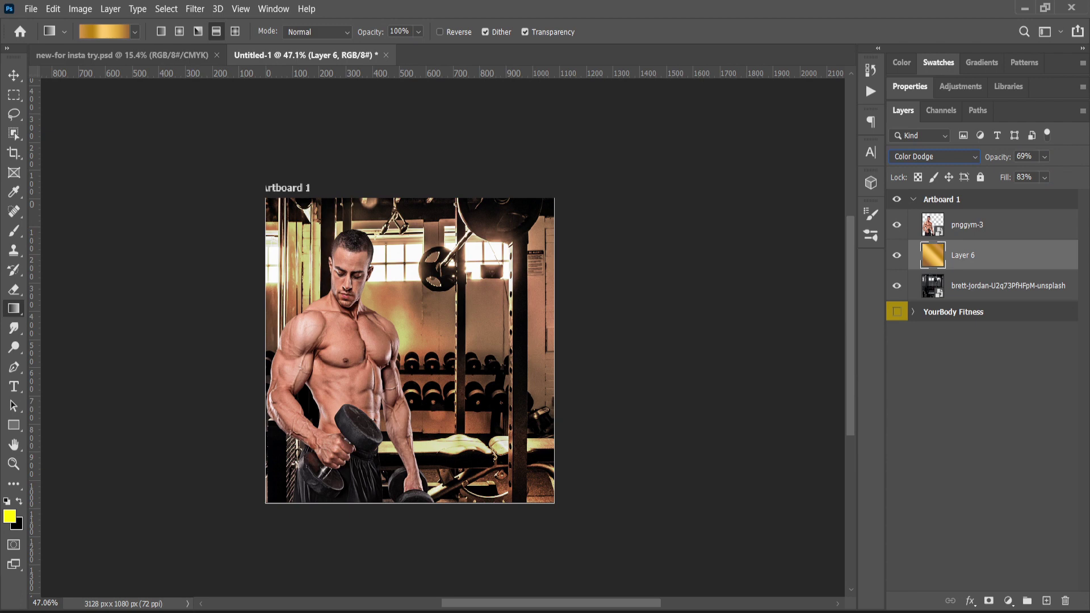
# Step: Apply a Gaussian Blur to the gym photo layer
pyautogui.hotkey('alt', '[')
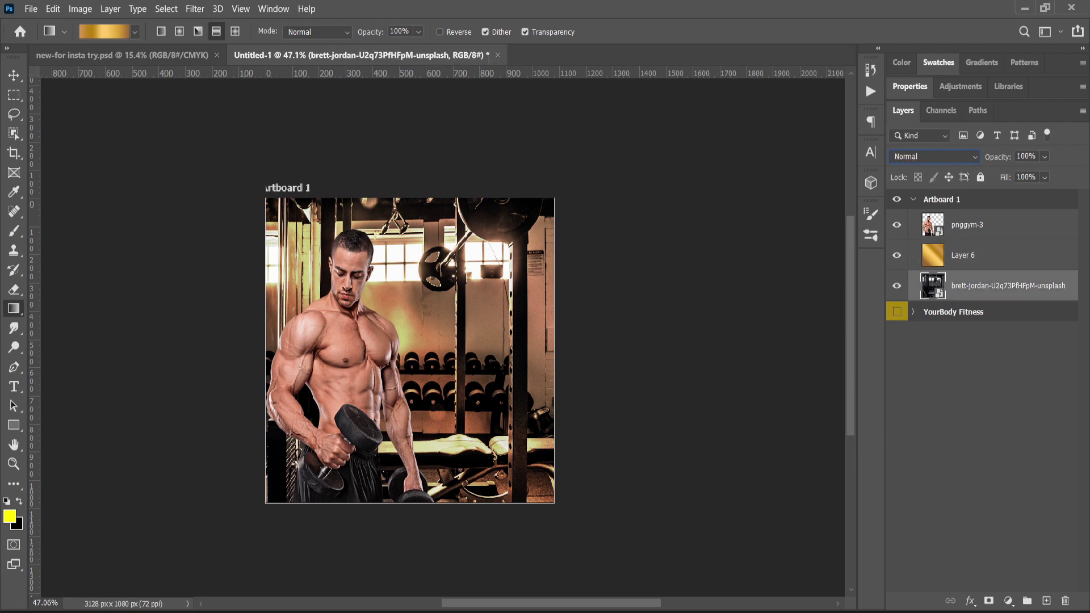
pyautogui.hotkey('alt', 't')
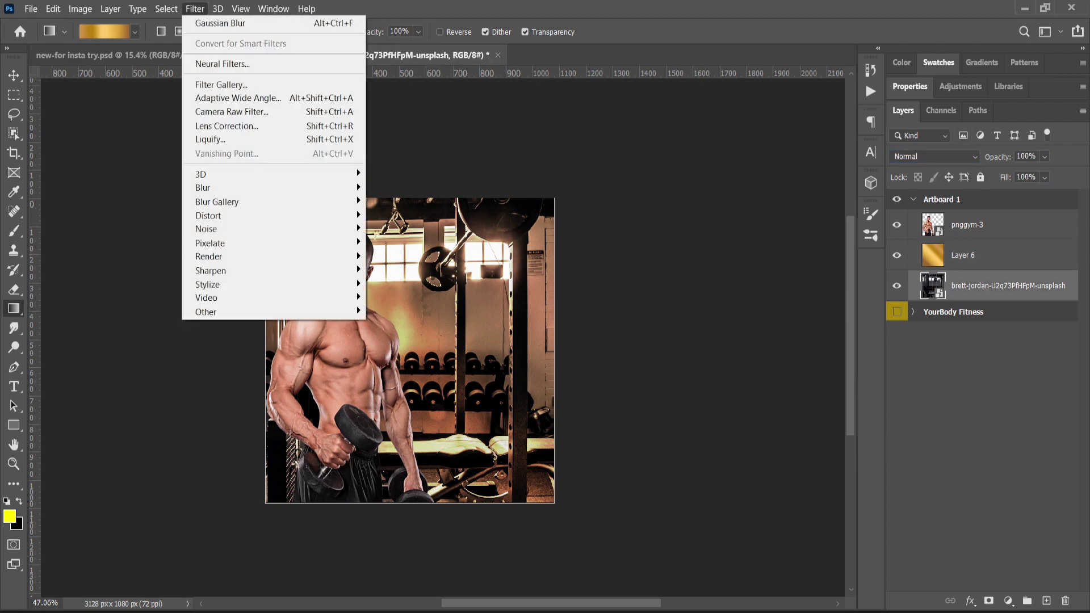
pyautogui.press('b')
pyautogui.press('m')
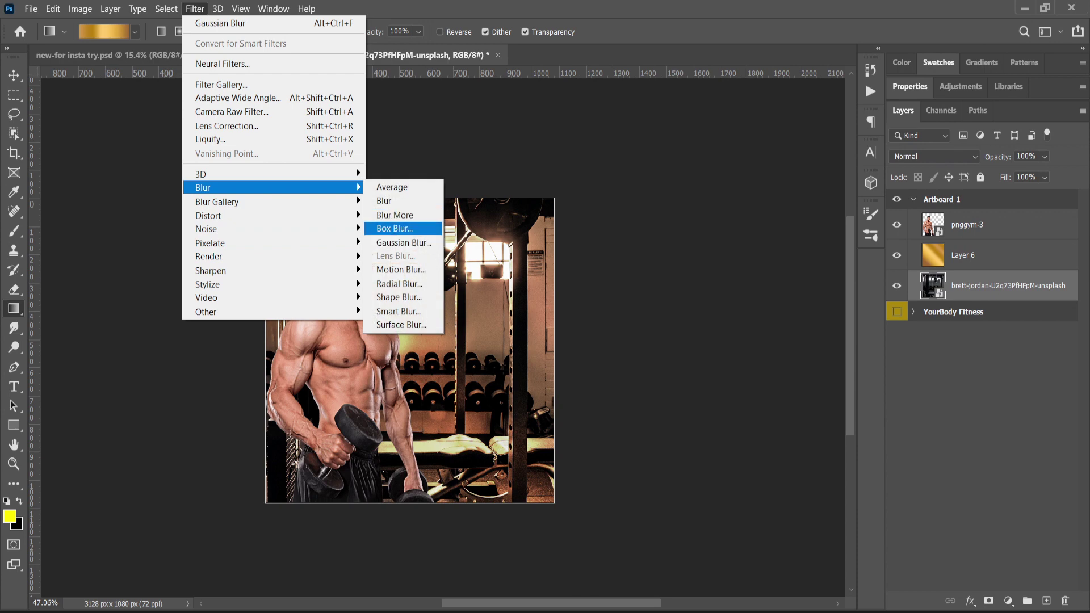
pyautogui.press('g')
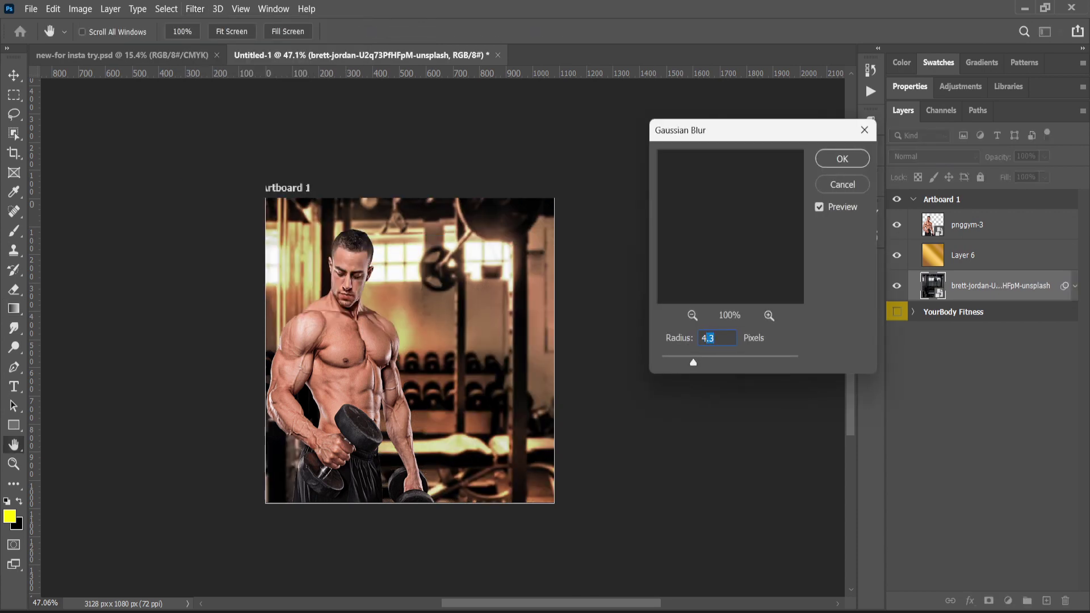
# Step: Confirm the blur and add a new layer above the man, using a hard round brush
pyautogui.press('Return')
pyautogui.hotkey('alt', ']')
pyautogui.hotkey('alt', ']')
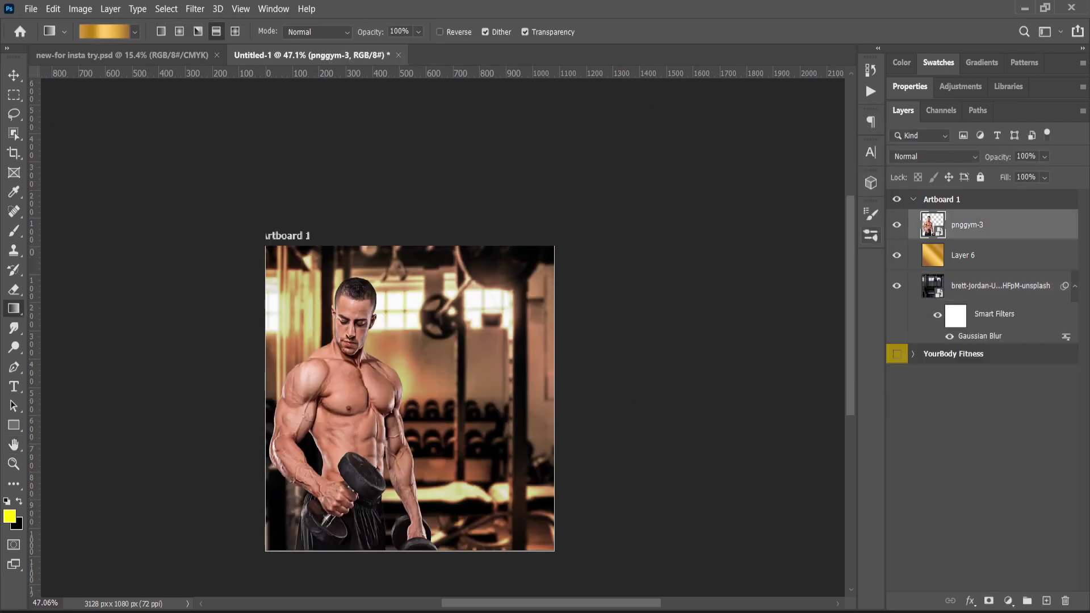
pyautogui.hotkey('ctrl', 'shift', 'alt', 'n')
pyautogui.scroll(1, 192, 430)
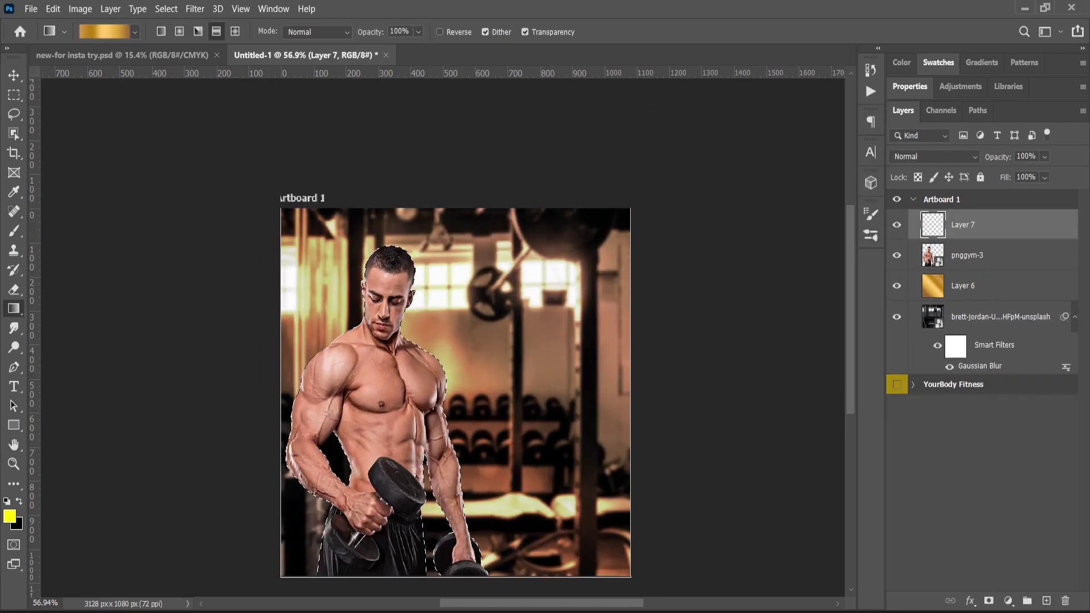
pyautogui.press('b')
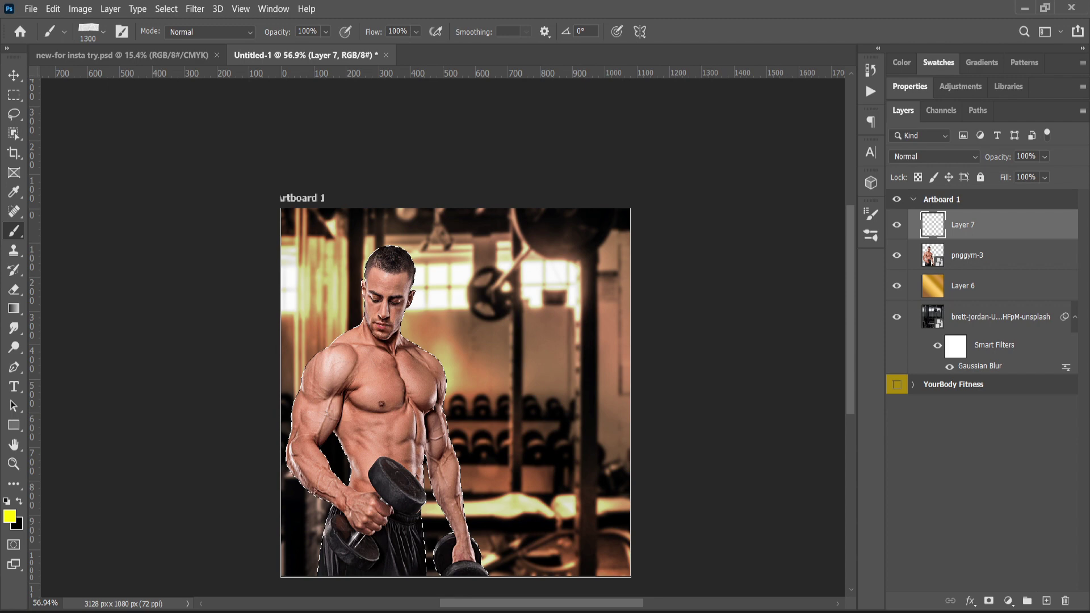
pyautogui.click(104, 31)
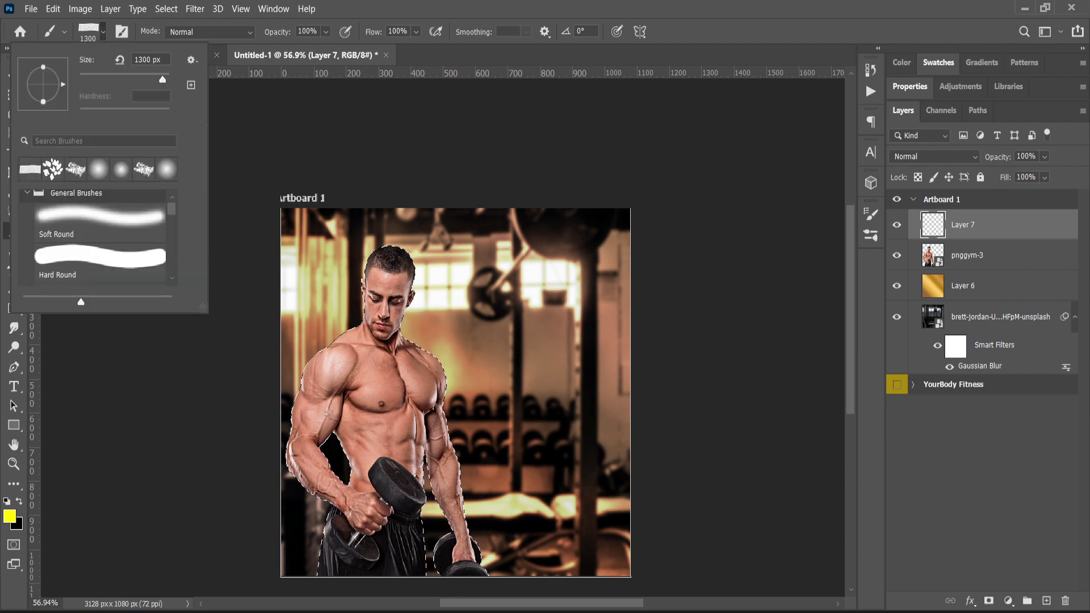
pyautogui.click(100, 257)
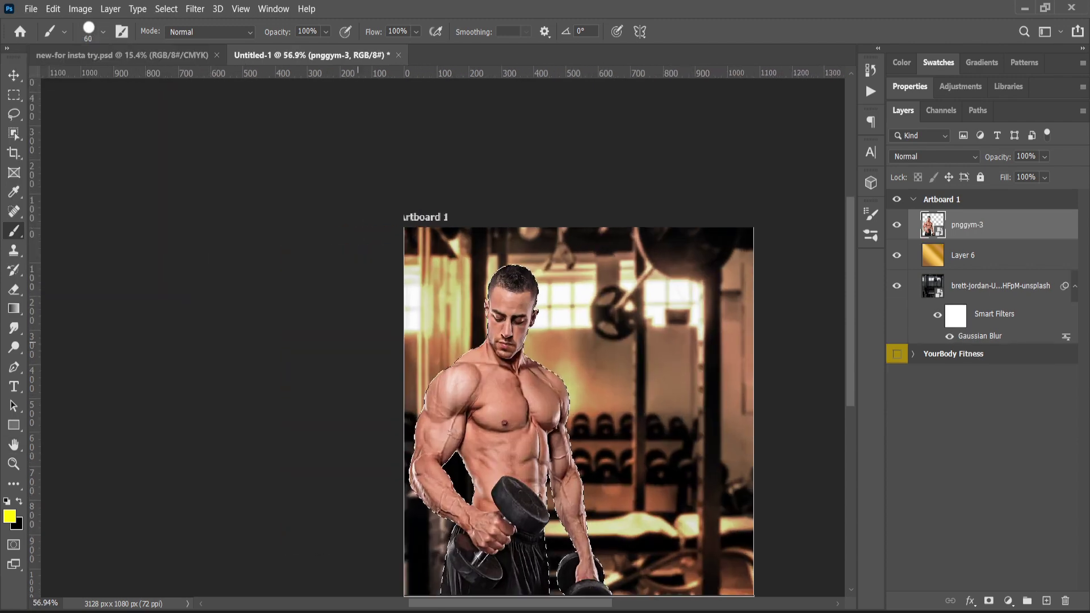
pyautogui.scroll(5, 596, 469)
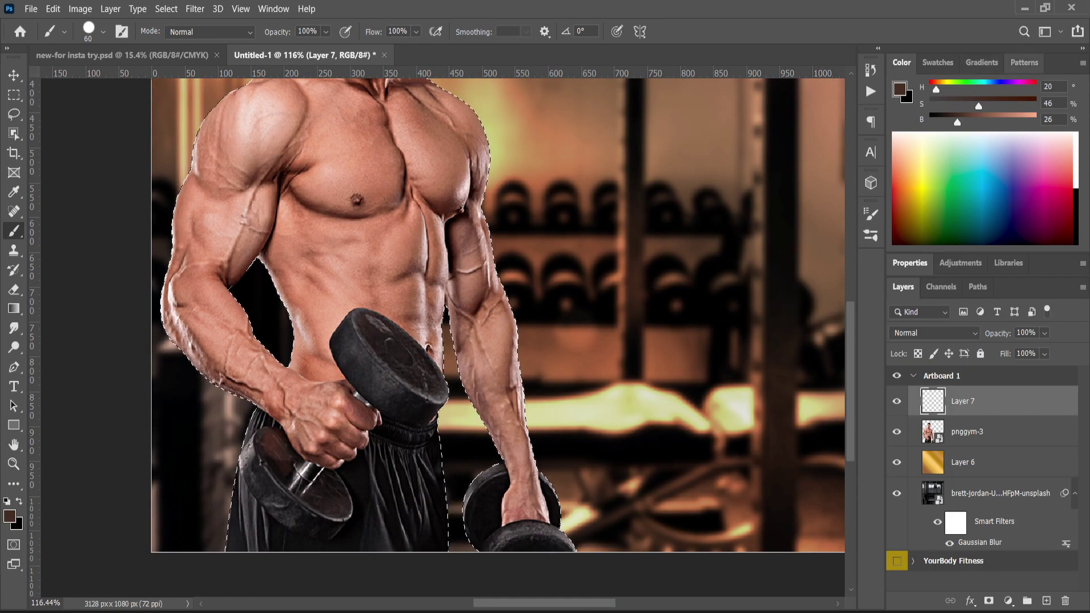
# Step: Paint a yellow outline along the man's arm, neck and torso
pyautogui.click(981, 62)
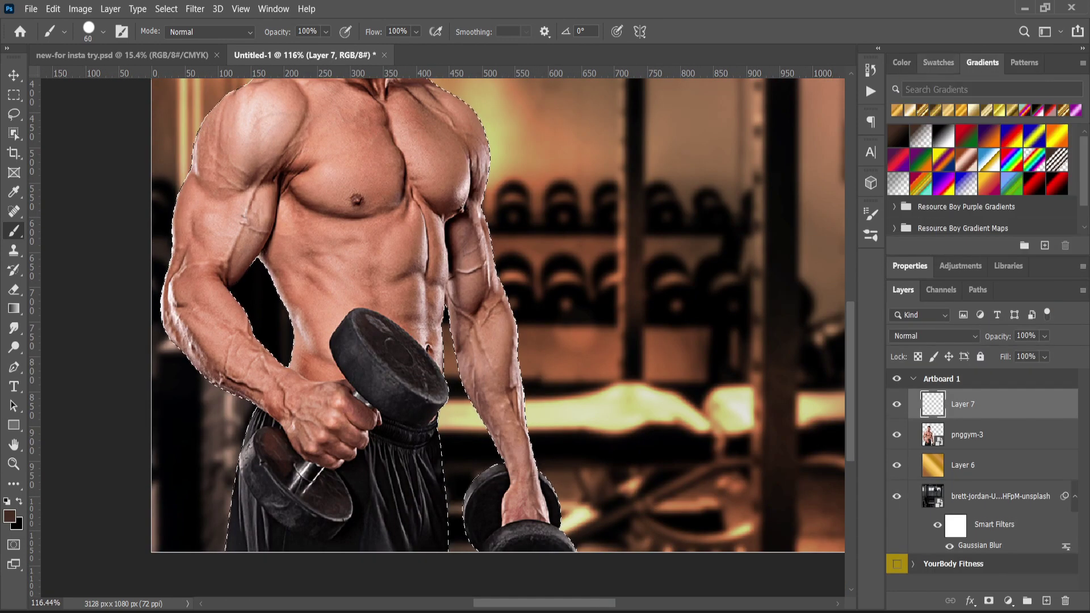
pyautogui.click(937, 63)
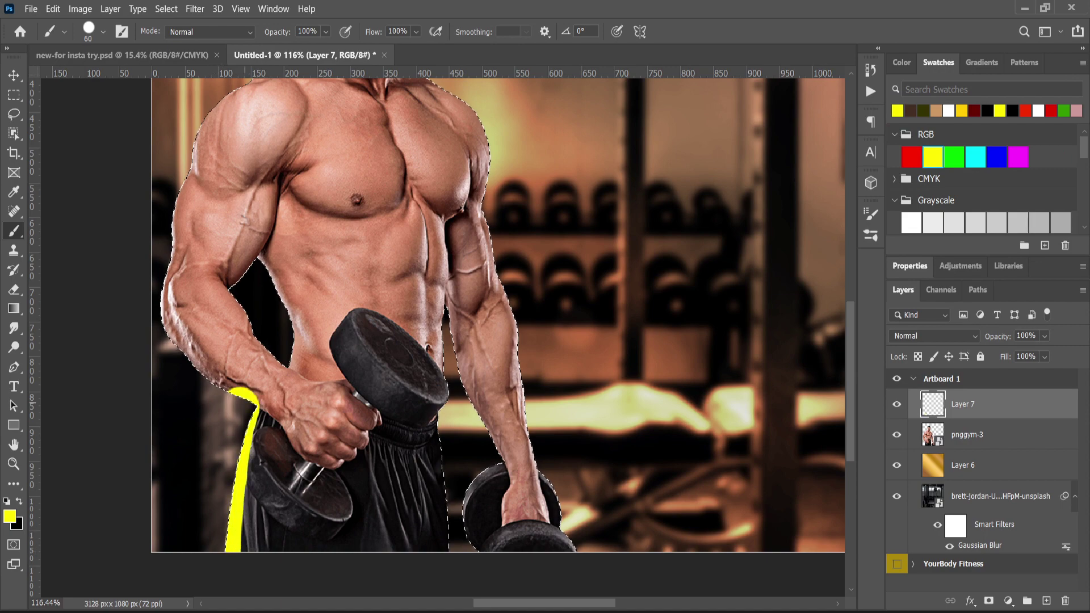
pyautogui.moveTo(242, 392); pyautogui.dragTo(302, 255)
pyautogui.moveTo(400, 281); pyautogui.dragTo(512, 562)
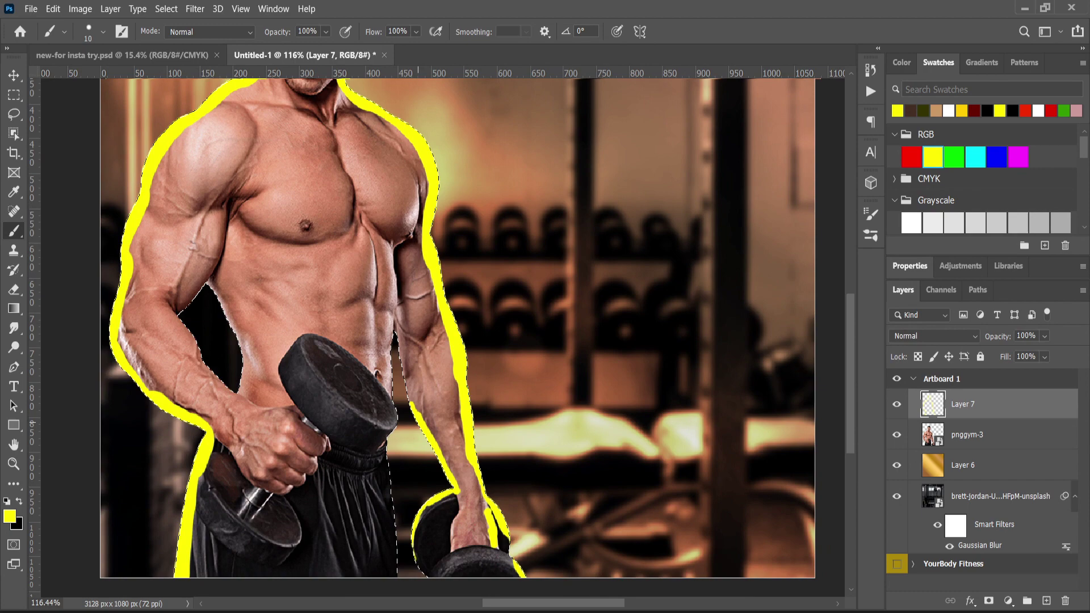
pyautogui.moveTo(234, 388); pyautogui.dragTo(183, 294)
pyautogui.keyDown('alt'); pyautogui.scroll(-2, 430, 337); pyautogui.keyUp('alt')
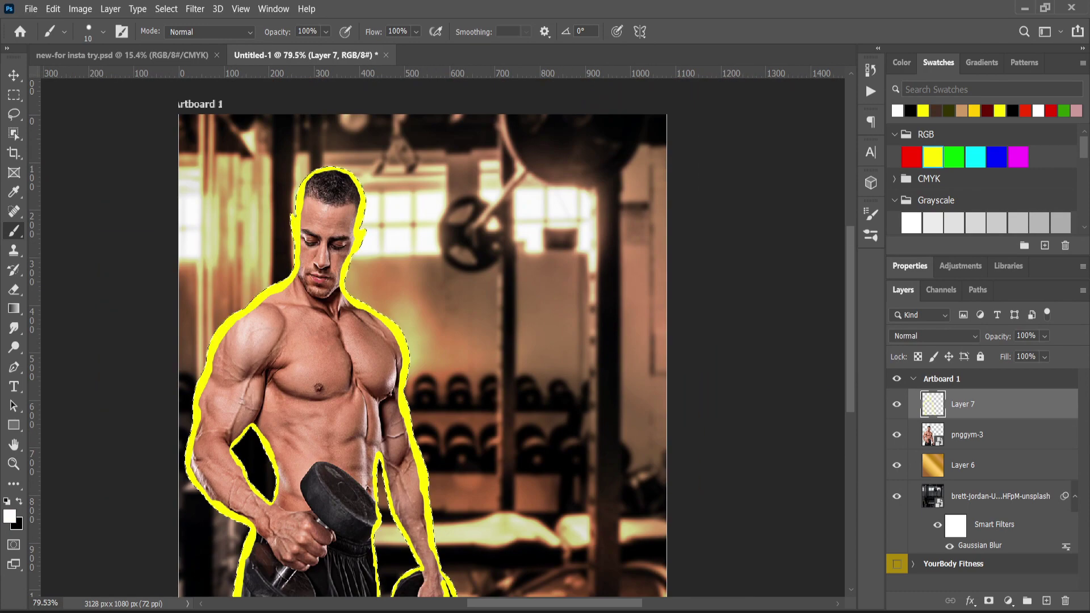
# Step: Convert Layer 7 to a smart object and give it a Gaussian Blur
pyautogui.rightClick(995, 403)
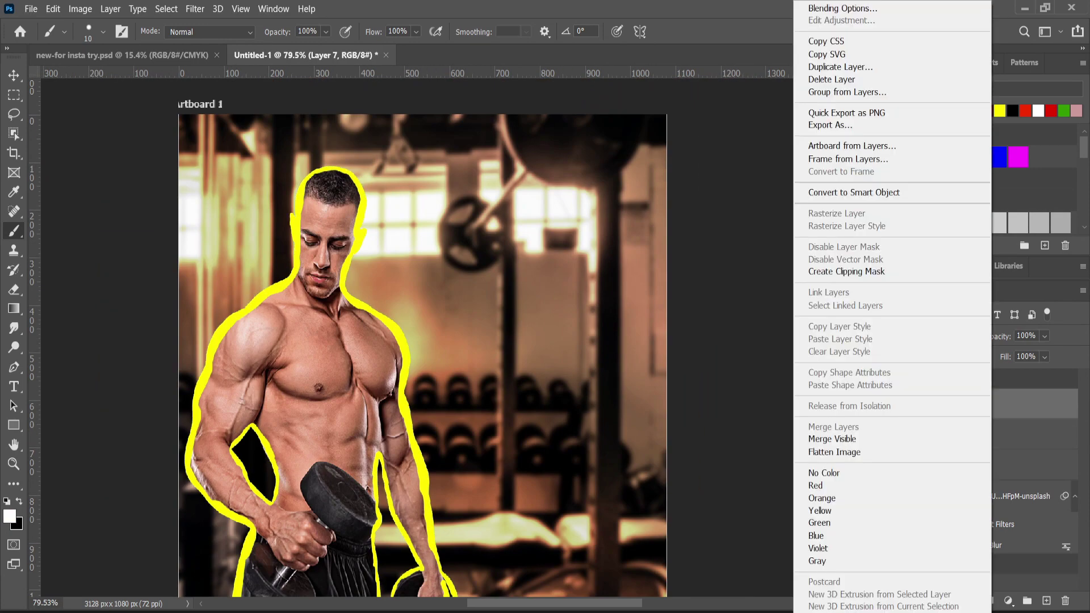
pyautogui.click(852, 193)
pyautogui.click(196, 9)
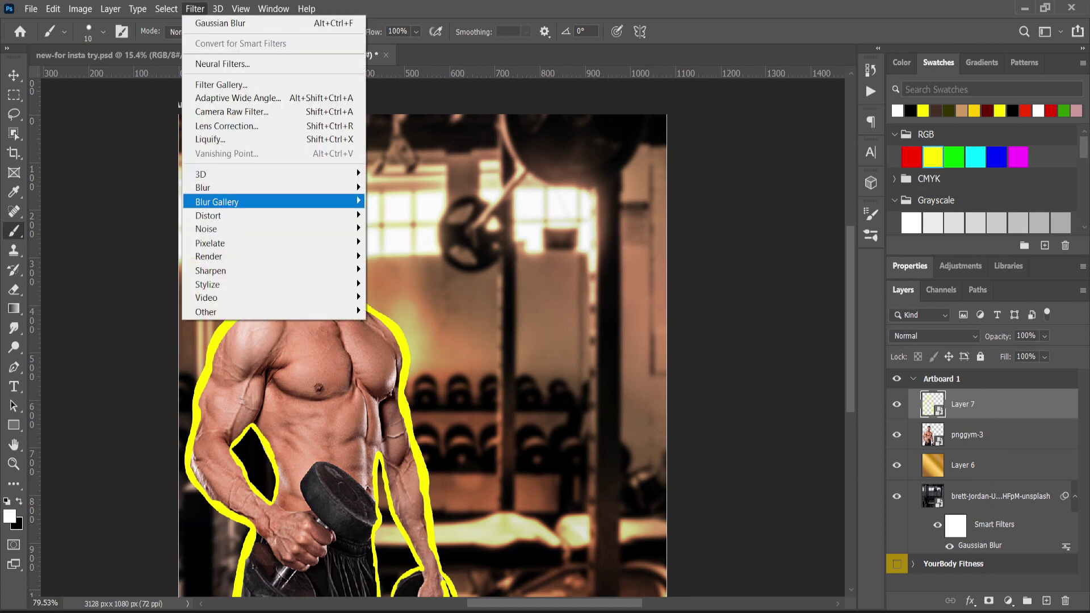
pyautogui.click(401, 241)
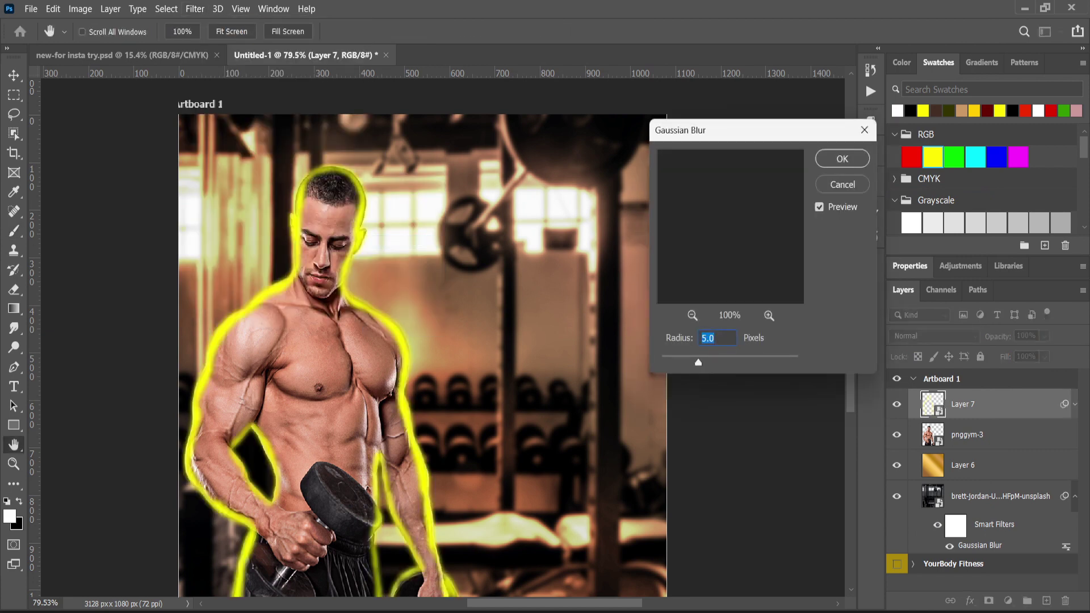
pyautogui.moveTo(697, 362); pyautogui.dragTo(702, 362)
pyautogui.press('Return')
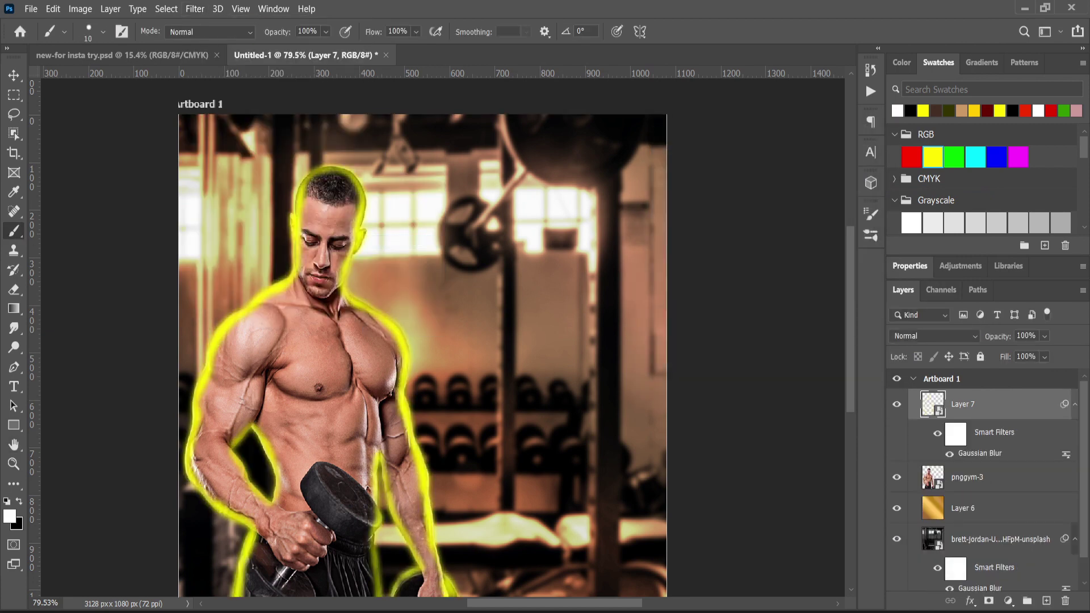
# Step: Set the glow to Multiply, then duplicate it with a stronger blur
pyautogui.click(936, 335)
pyautogui.click(907, 289)
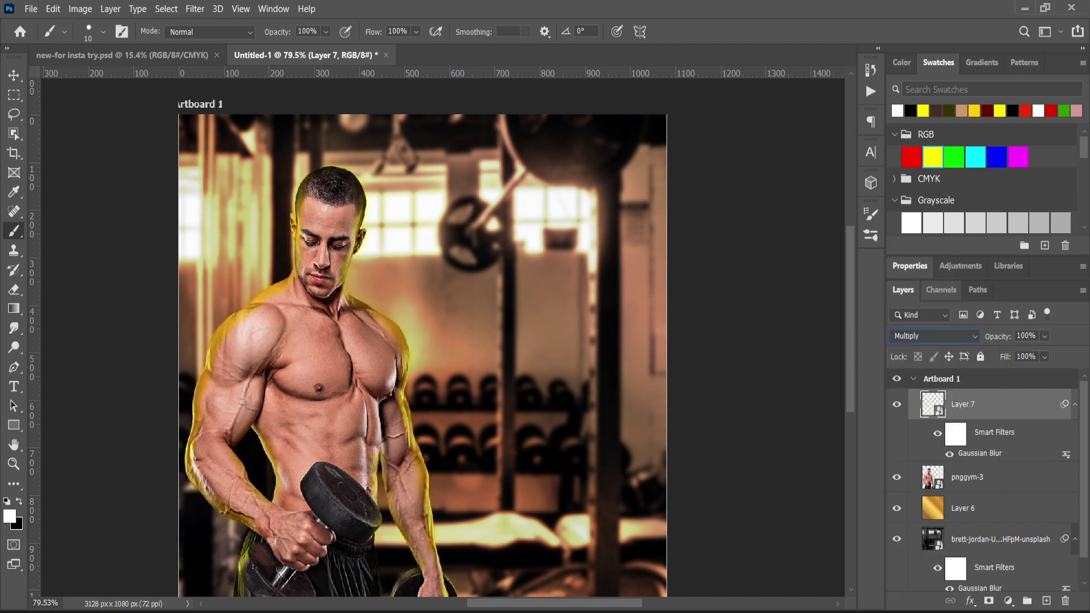
pyautogui.write('62')
pyautogui.hscroll(2, 422, 357)
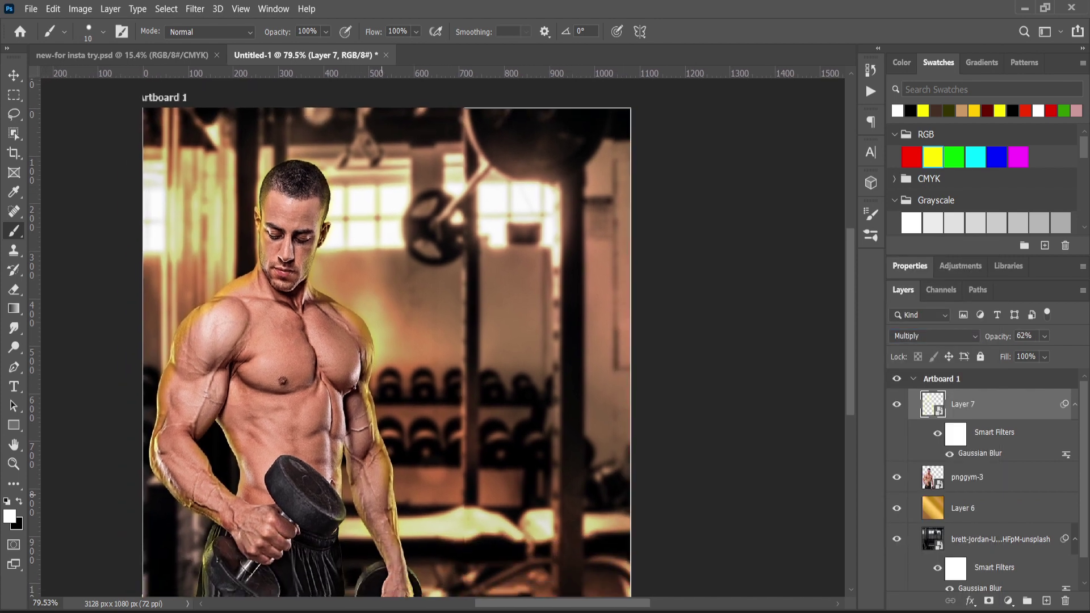
pyautogui.write('83')
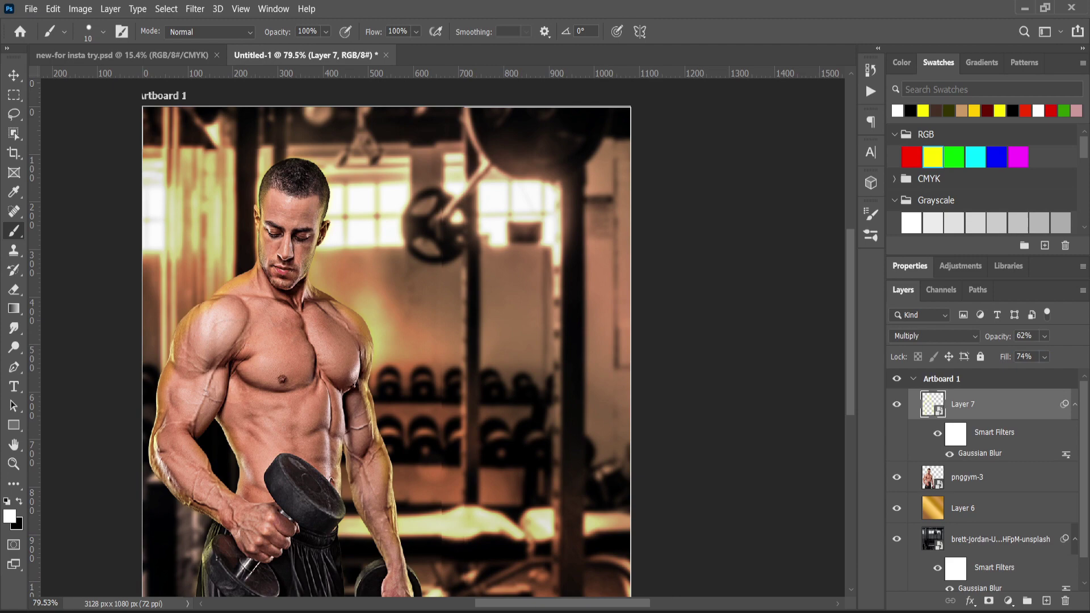
pyautogui.hotkey('ctrl', 'j')
pyautogui.hotkey('ctrl', 'alt', 'f')
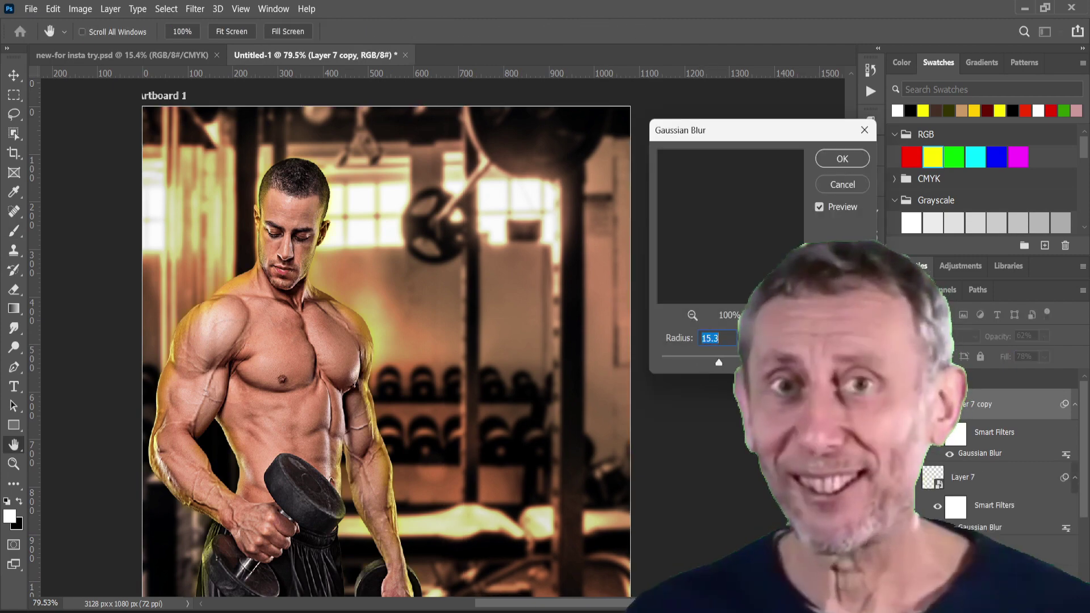
pyautogui.write('15.3')
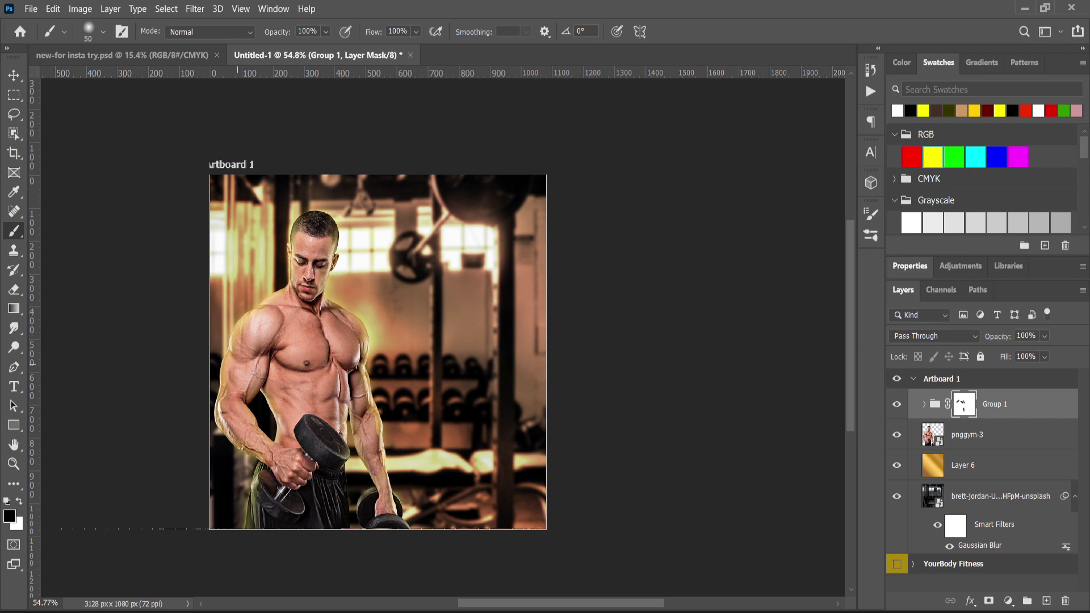
# Step: Start the headline with 'GET' on the artboard and begin a new line
pyautogui.press('t')
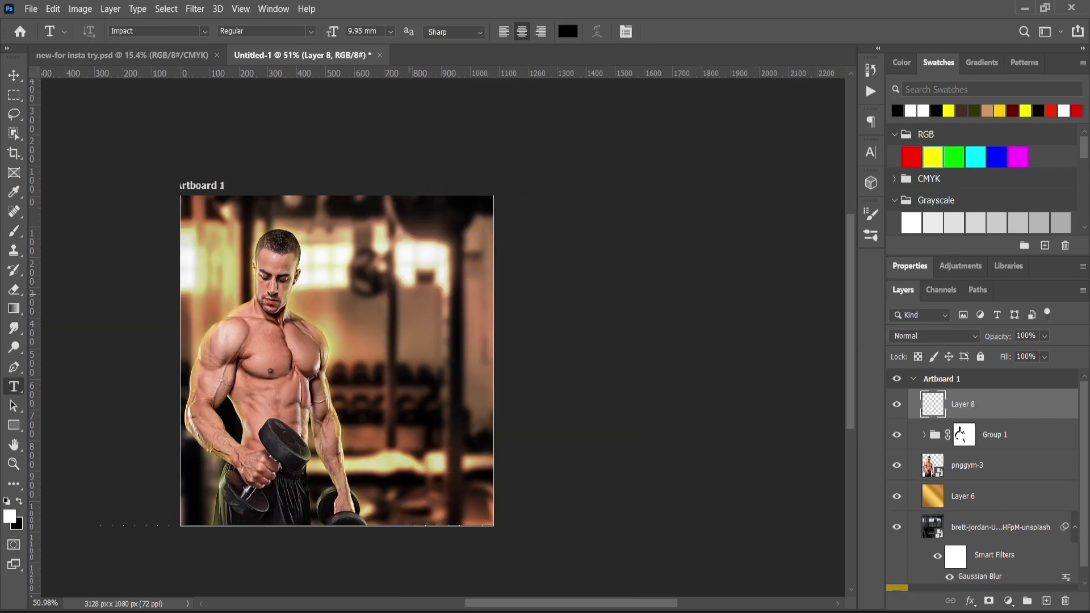
pyautogui.click(409, 292)
pyautogui.scroll(3, 443, 292)
pyautogui.write('GET')
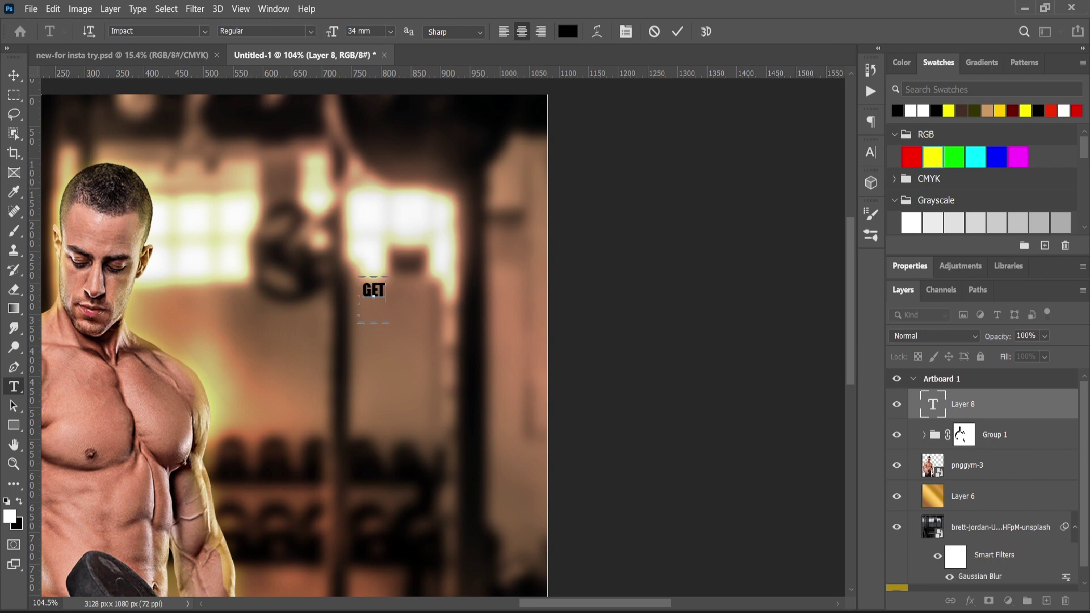
pyautogui.hotkey('ctrl', 'Return')
pyautogui.hotkey('ctrl', '-')
pyautogui.press('v')
pyautogui.hotkey('ctrl', 'Tab')
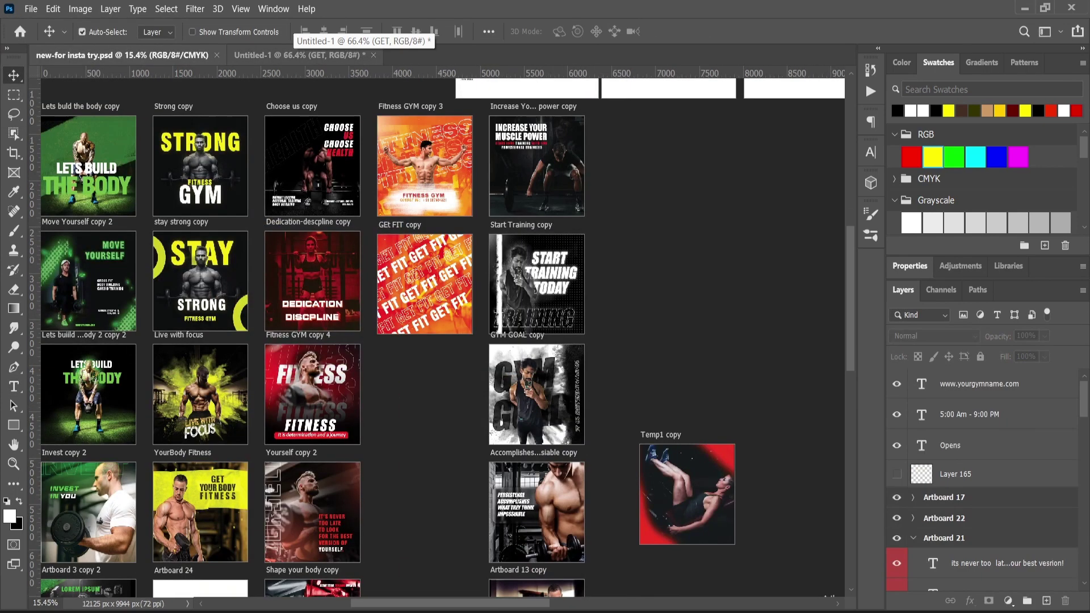
pyautogui.click(298, 54)
pyautogui.press('Return')
pyautogui.write('Your Body Fitt')
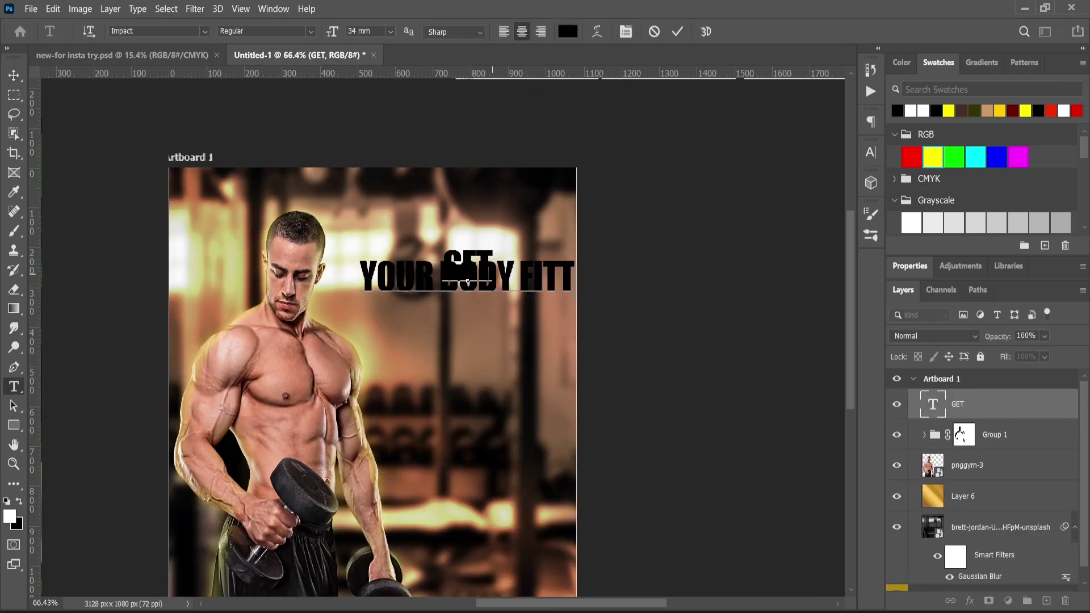
pyautogui.write('ness')
# Step: Give the headline 34 mm leading and colour ffcc00, and widen tracking on 'FITTNESS'
pyautogui.hotkey('ctrl', 'a')
pyautogui.hotkey('ctrl', 't')
pyautogui.write('34')
pyautogui.press('Return')
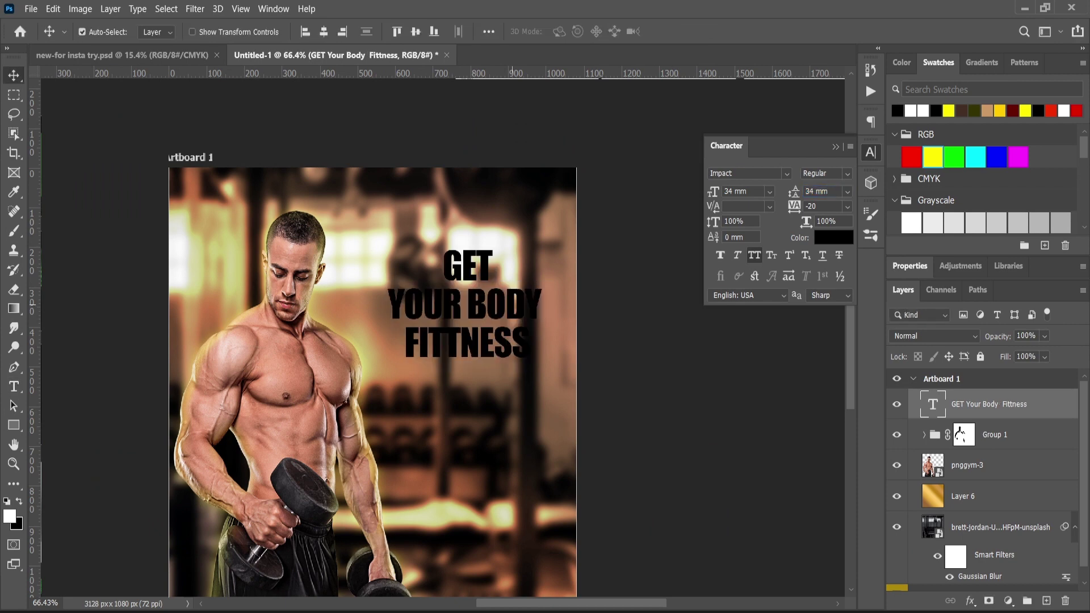
pyautogui.click(567, 32)
pyautogui.write('ffcc00')
pyautogui.press('Return')
pyautogui.scroll(-2, 396, 366)
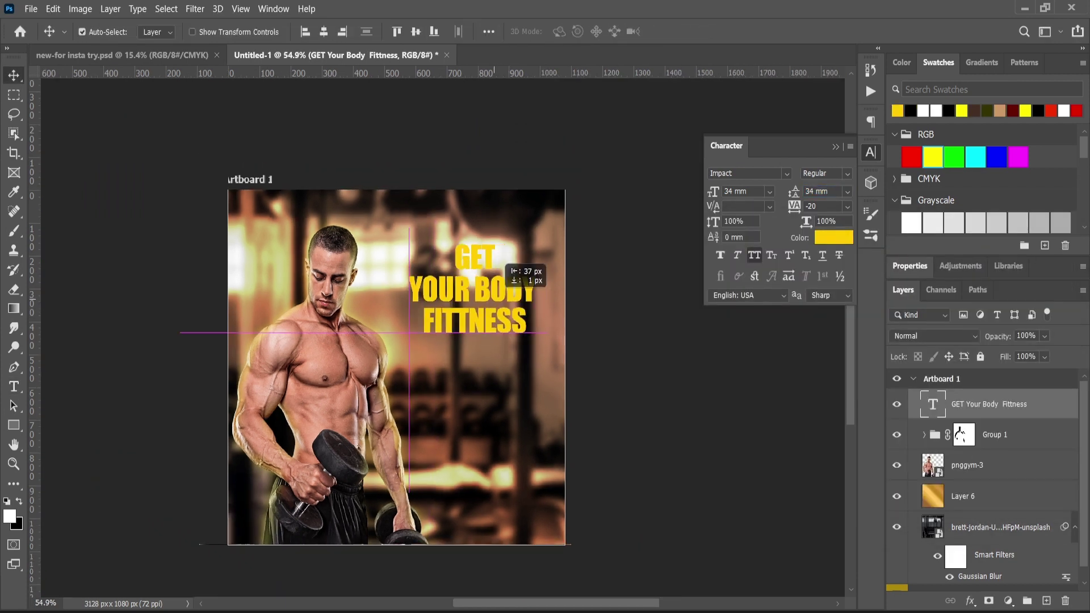
pyautogui.moveTo(410, 348); pyautogui.dragTo(537, 347)
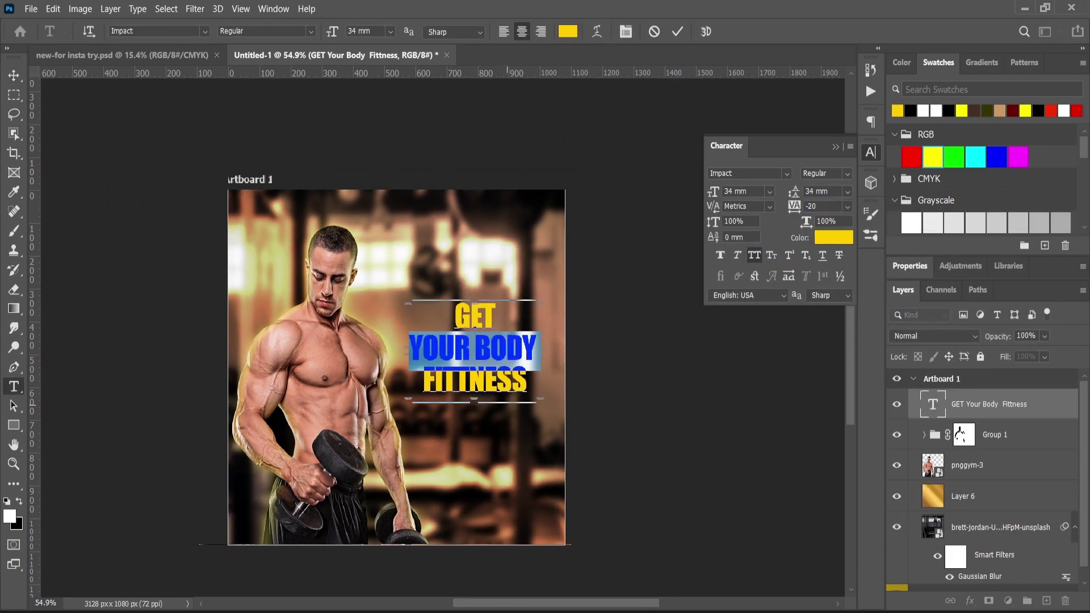
pyautogui.moveTo(794, 207); pyautogui.dragTo(822, 206)
pyautogui.hotkey('ctrl', 'Return')
# Step: Add Layer 8, try and undo torn-paper band stamps, then move it below pnggym-3
pyautogui.hotkey('ctrl', 'shift', 'alt', 'n')
pyautogui.press('b')
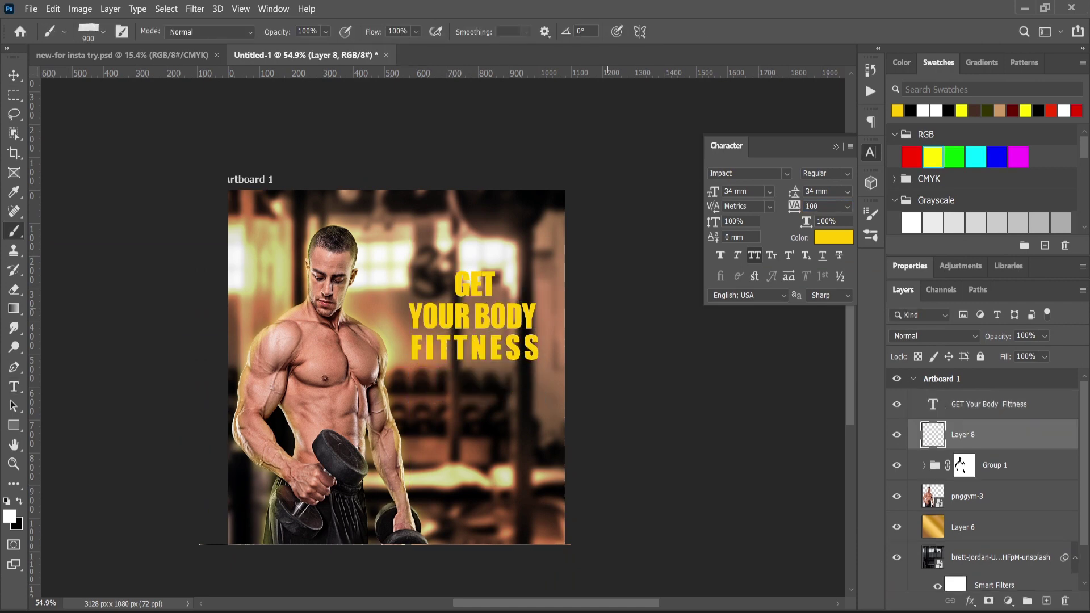
pyautogui.click(397, 312)
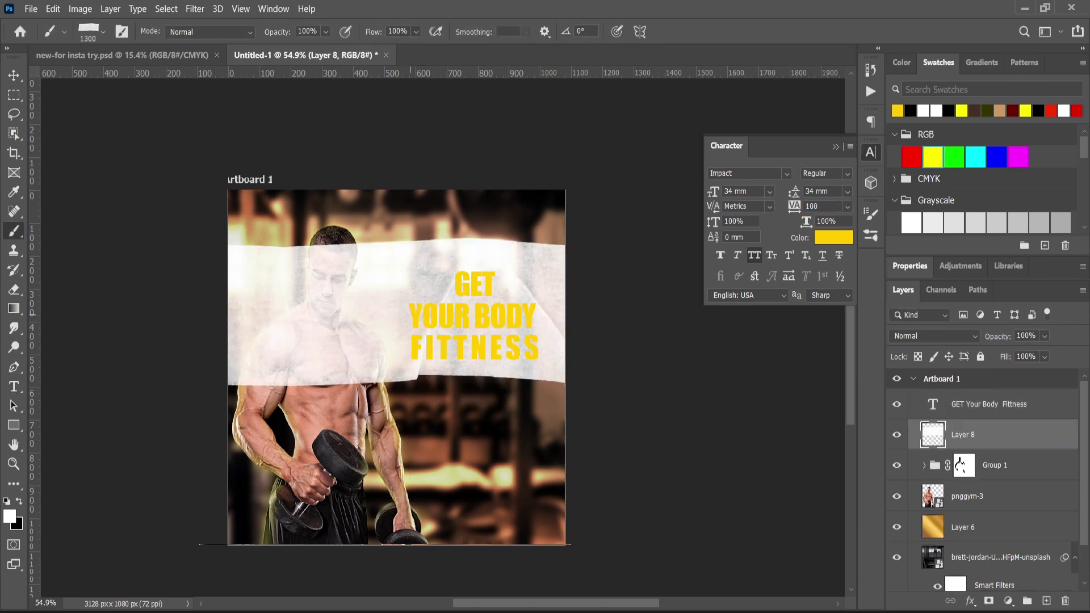
pyautogui.hotkey('ctrl', 'z')
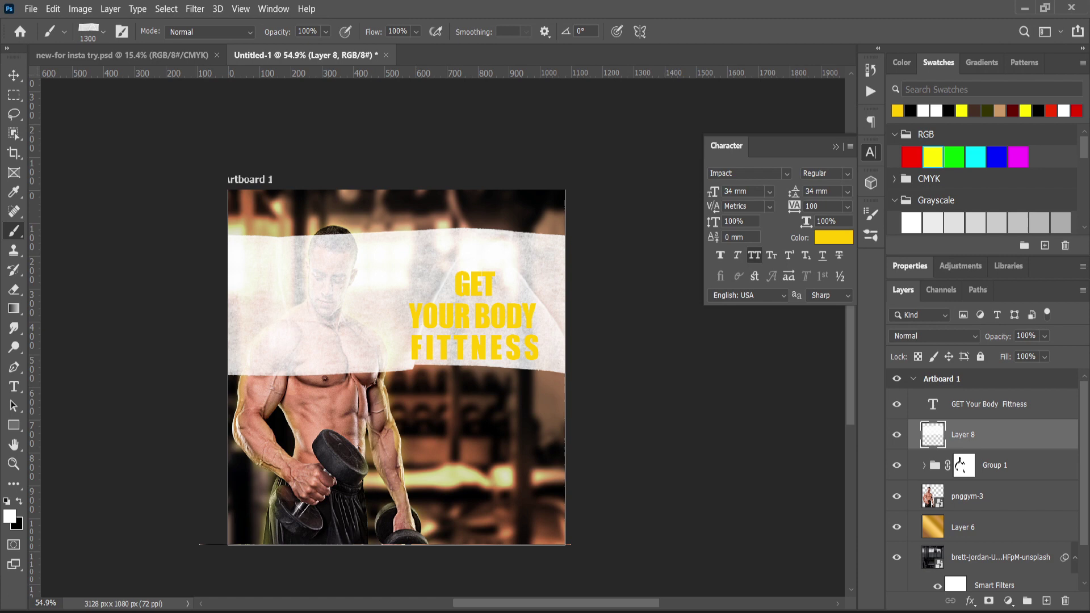
pyautogui.hotkey('ctrl', 'z')
pyautogui.click(397, 288)
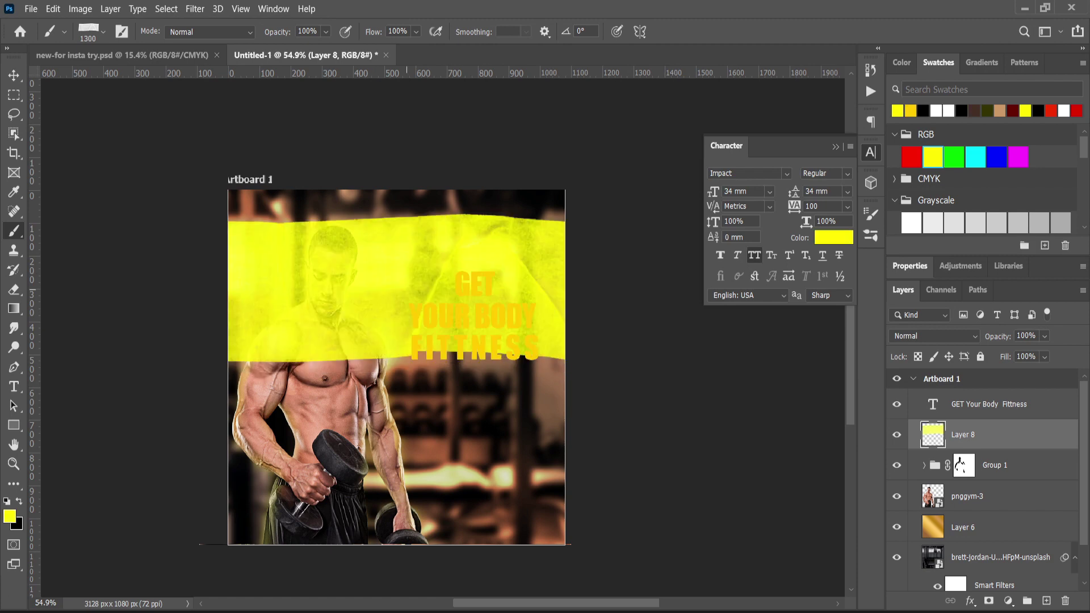
pyautogui.hotkey('ctrl', '[')
pyautogui.hotkey('ctrl', '[')
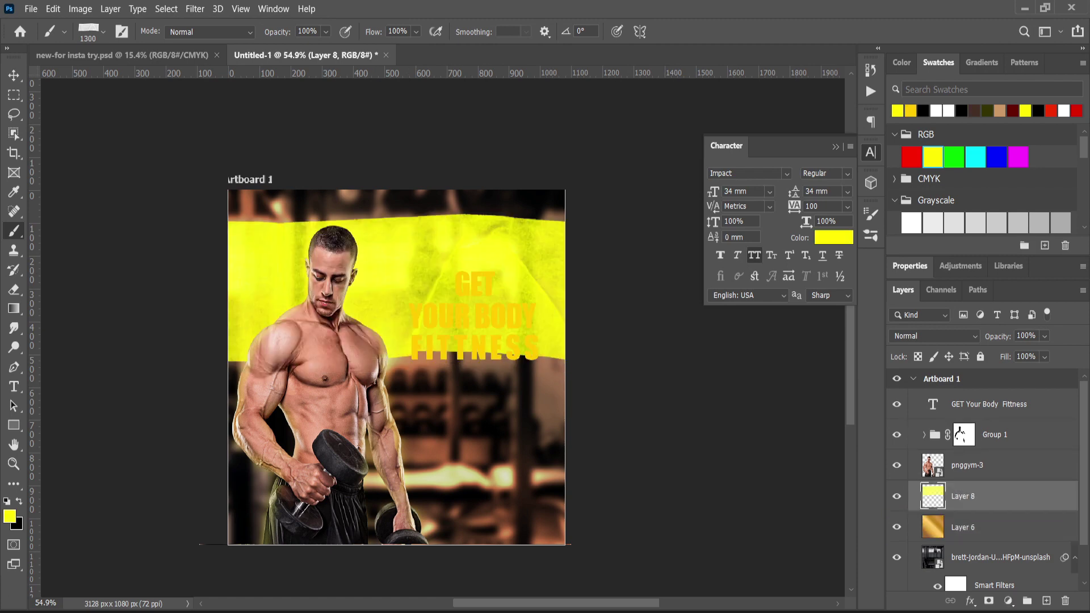
pyautogui.hotkey('ctrl', 'z')
pyautogui.hotkey('ctrl', 'z')
pyautogui.hotkey('ctrl', 'z')
pyautogui.hotkey('ctrl', '[')
pyautogui.hotkey('ctrl', '[')
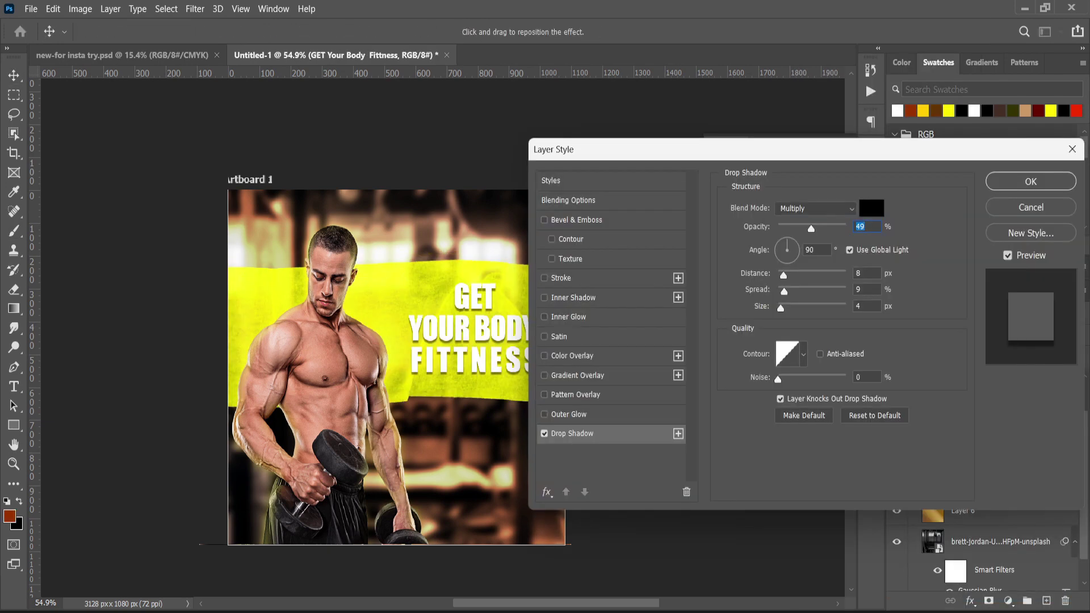
# Step: Set the drop shadow to angle 121, opacity 77, spread 25 and size 8
pyautogui.hotkey('shift', 'Up')
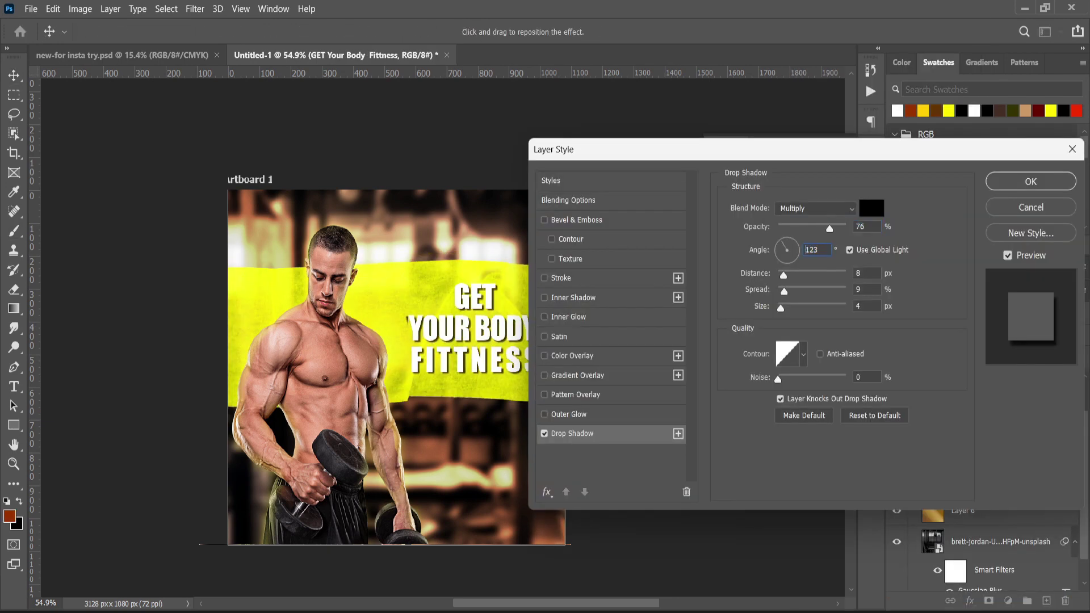
pyautogui.press('Up')
pyautogui.press('Up')
pyautogui.press('Tab')
pyautogui.press('Tab')
pyautogui.press('Down')
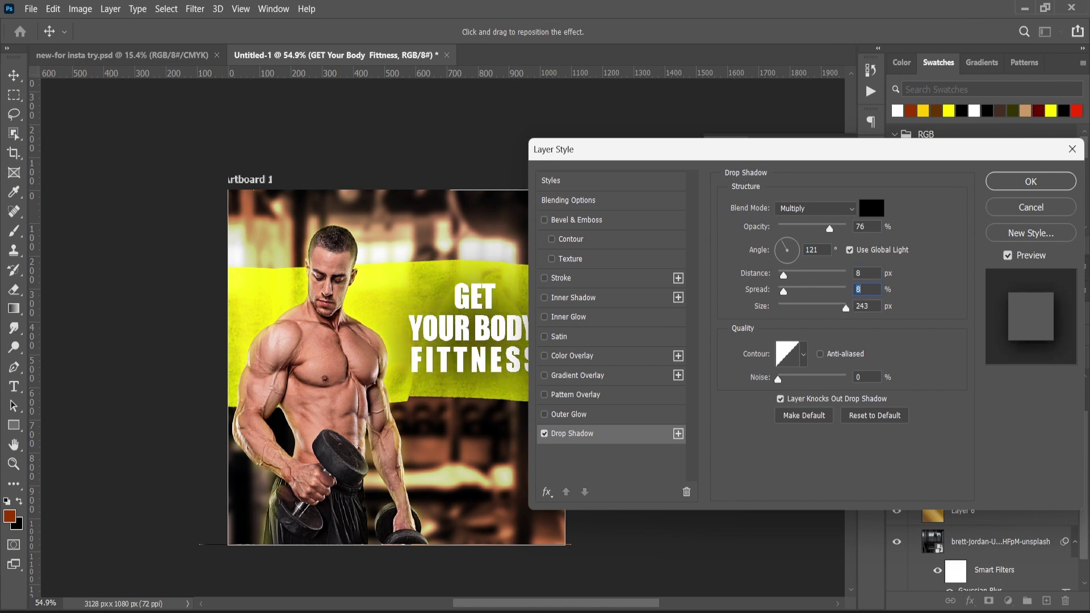
pyautogui.hotkey('shift', 'Up')
pyautogui.press('Down')
pyautogui.press('Tab')
pyautogui.press('Up')
pyautogui.press('Up')
pyautogui.press('Up')
pyautogui.hotkey('shift', 'Tab')
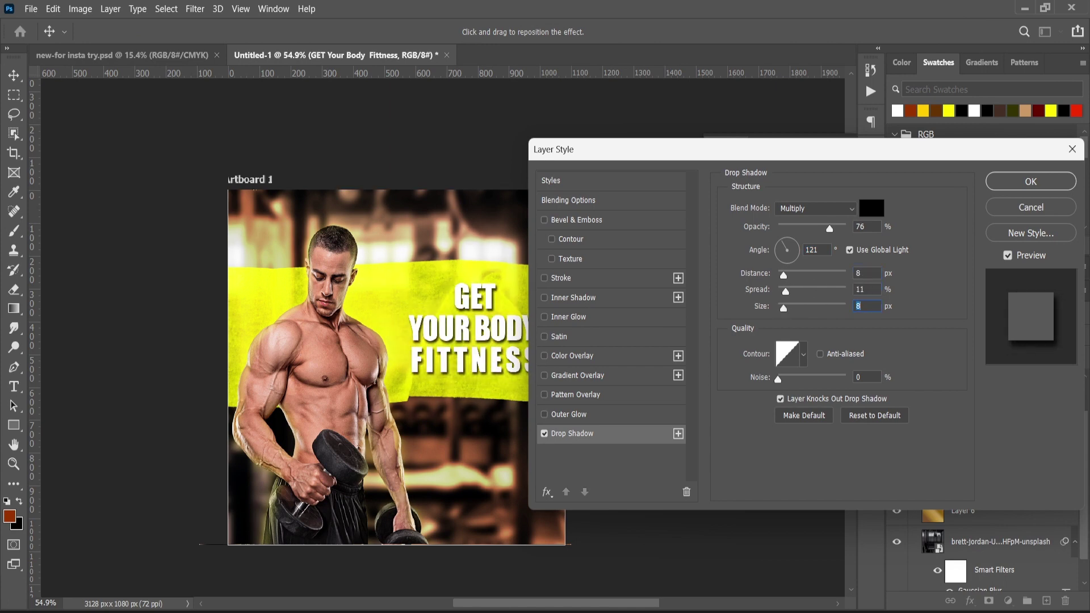
pyautogui.press('Up')
pyautogui.press('Up')
pyautogui.press('Up')
pyautogui.hotkey('shift', 'Tab')
pyautogui.hotkey('shift', 'Up')
pyautogui.hotkey('shift', 'Up')
pyautogui.hotkey('shift', 'Tab')
pyautogui.hotkey('shift', 'Tab')
pyautogui.press('Up')
# Step: Set the shadow distance to 11, check the contour choices, and apply the drop shadow
pyautogui.press('Tab')
pyautogui.press('Tab')
pyautogui.hotkey('shift', 'Down')
pyautogui.hotkey('shift', 'Down')
pyautogui.press('Down')
pyautogui.press('Down')
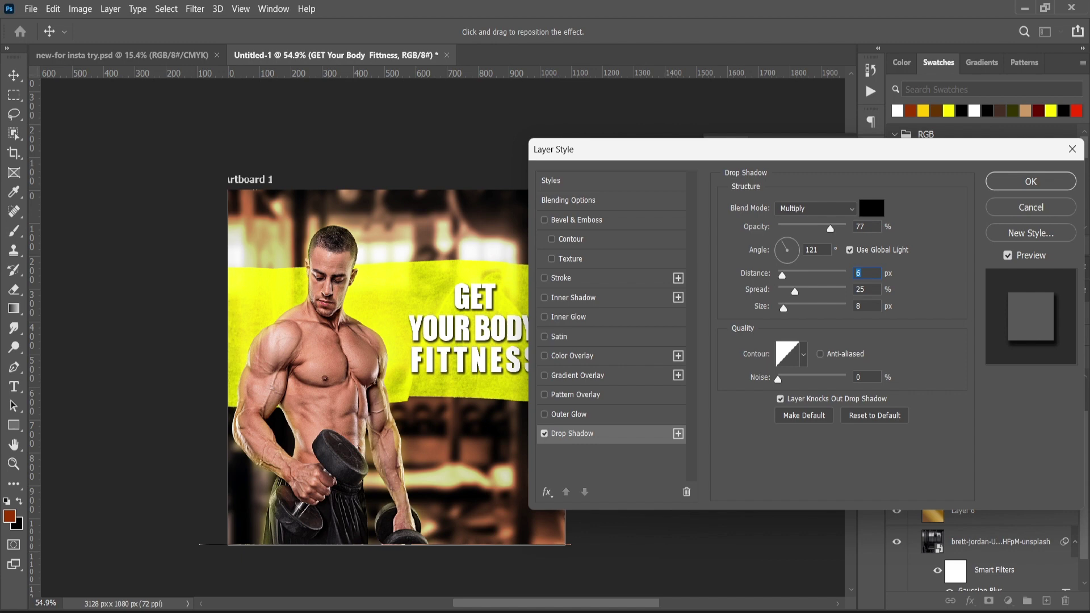
pyautogui.press('Up')
pyautogui.press('Up')
pyautogui.press('Up')
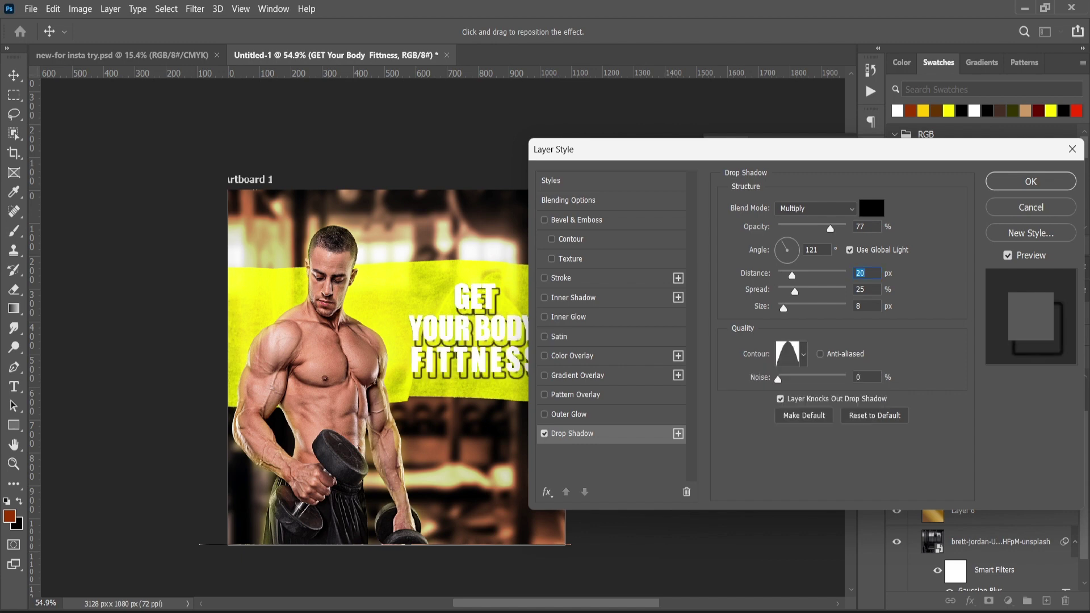
pyautogui.press('Tab')
pyautogui.press('Tab')
pyautogui.press('space')
pyautogui.press('Escape')
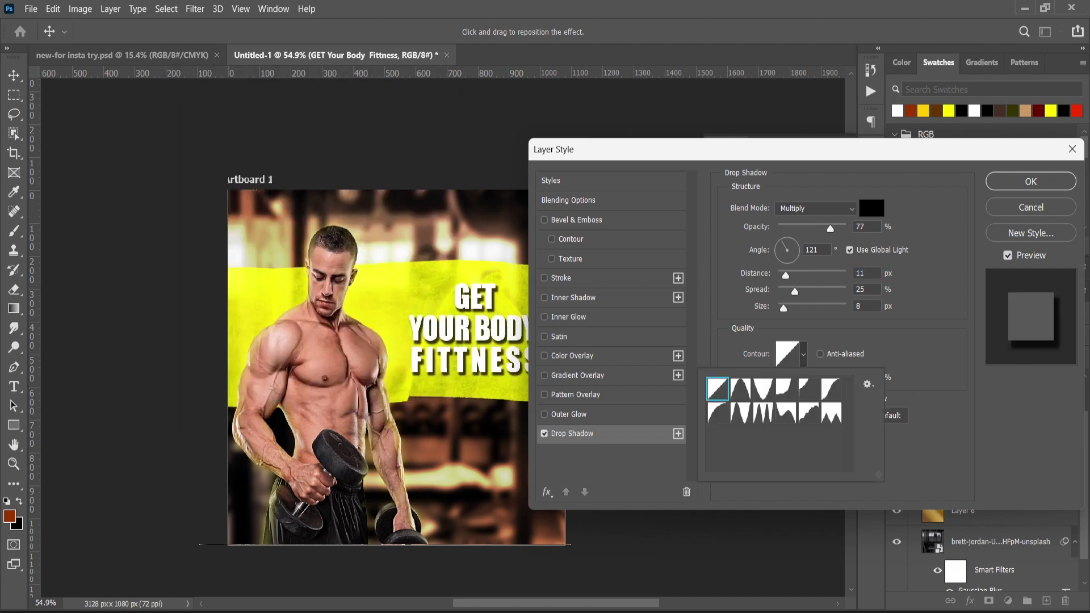
pyautogui.press('Return')
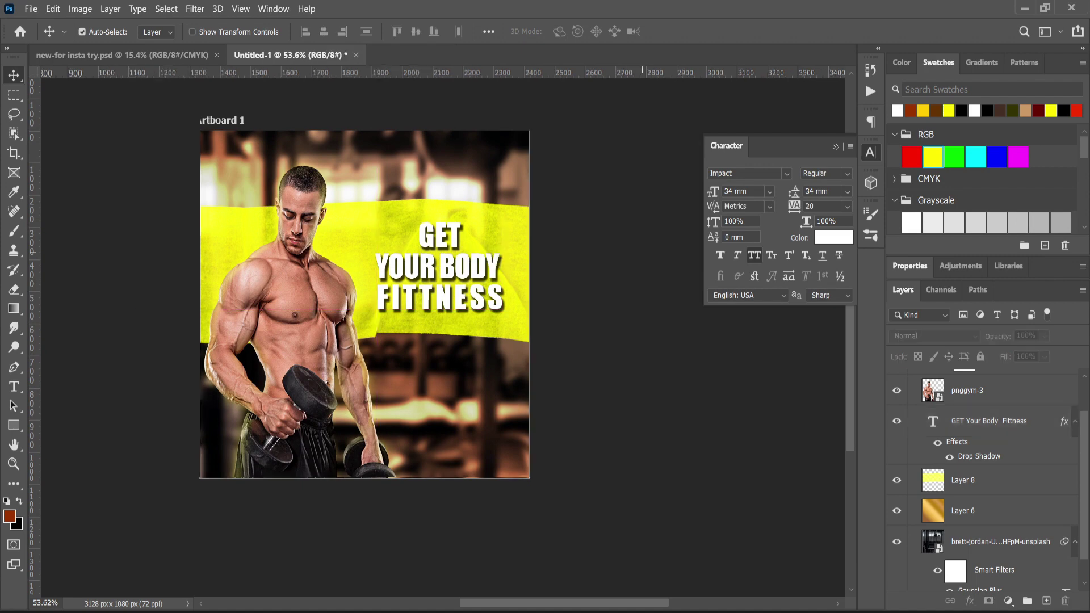
pyautogui.scroll(-3, 432, 282)
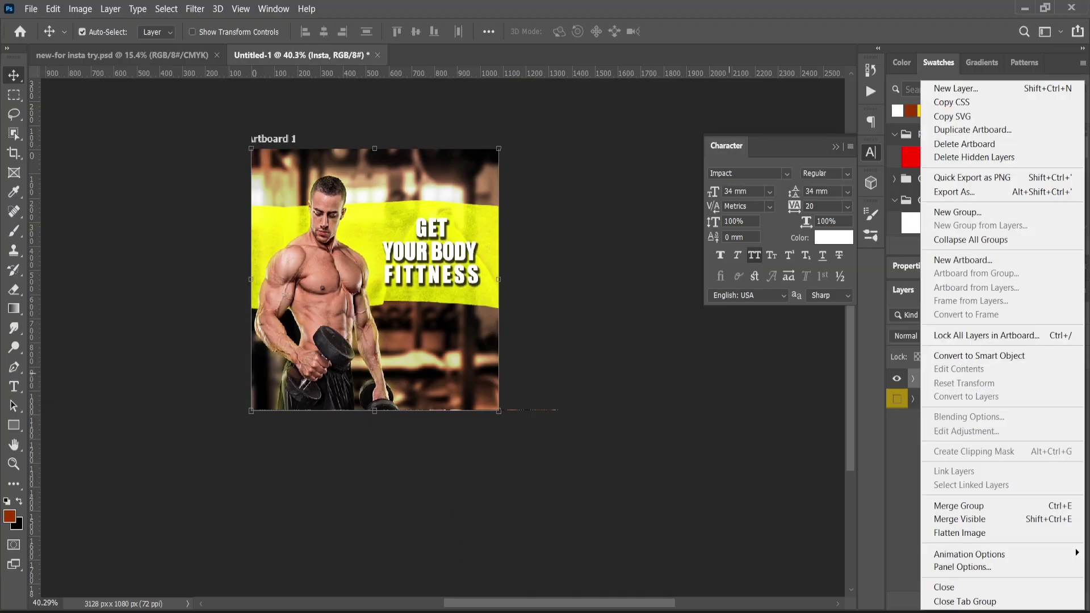
# Step: Create a new artboard with the Fb Landscape size preset
pyautogui.click(962, 260)
pyautogui.click(511, 223)
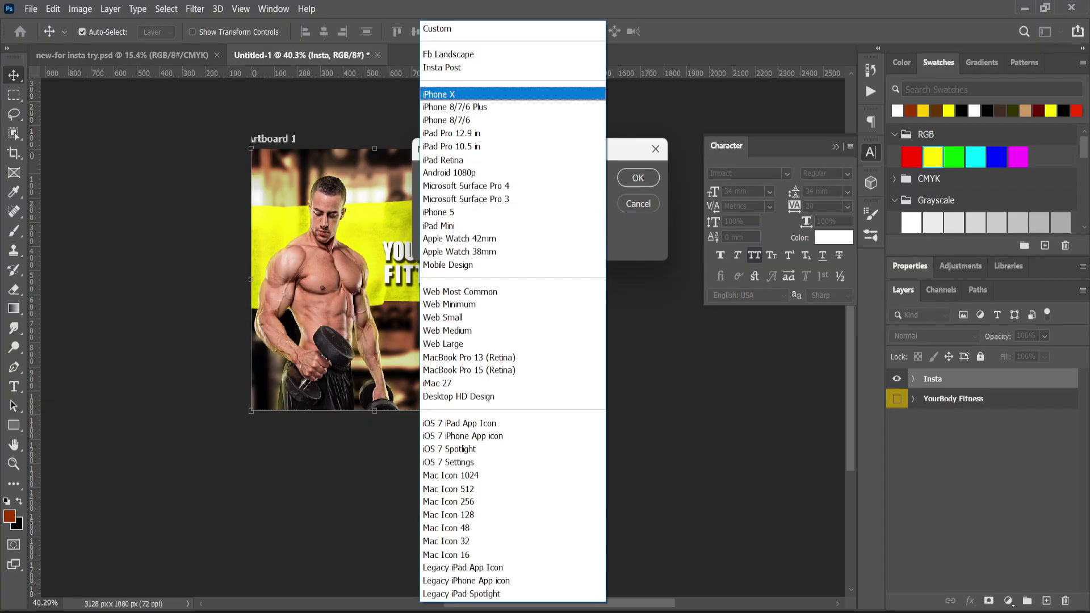
pyautogui.press('Escape')
pyautogui.click(511, 222)
pyautogui.click(449, 54)
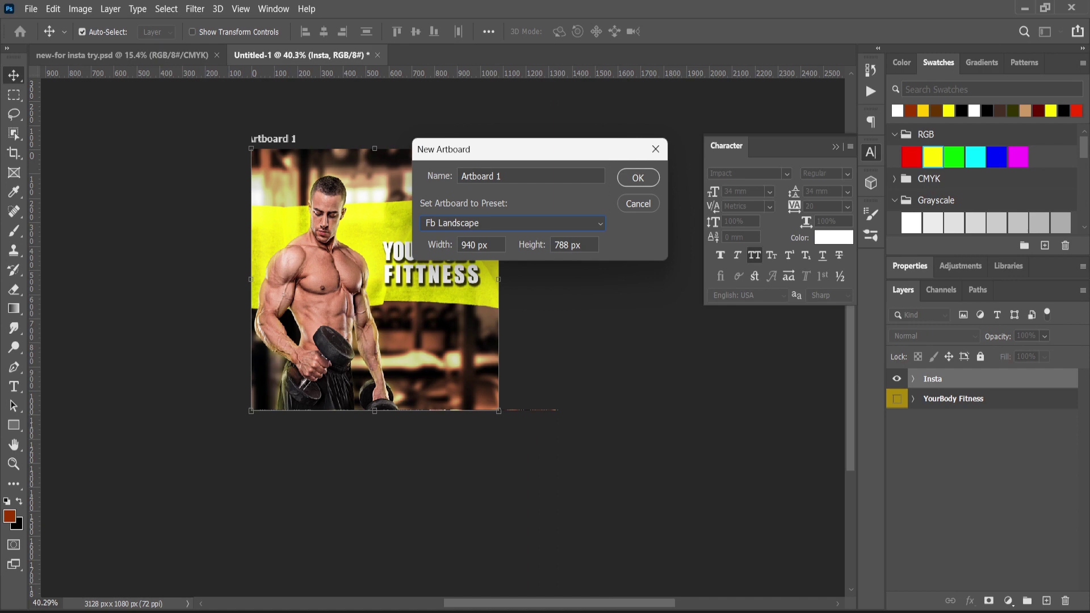
pyautogui.click(637, 177)
pyautogui.hscroll(1, 426, 332)
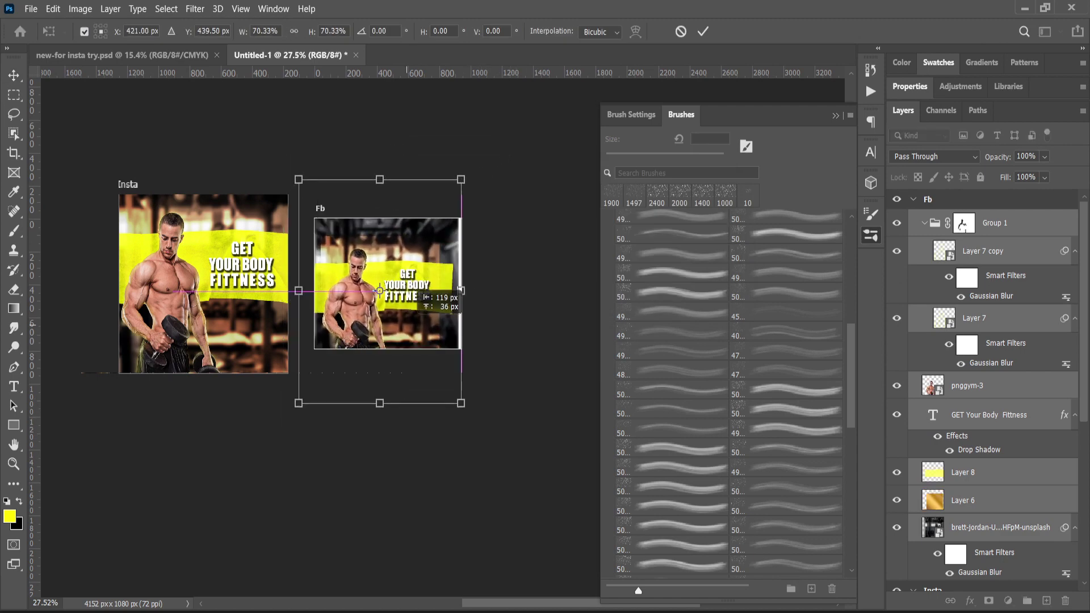
# Step: Scale the copied design up to fill the Fb artboard
pyautogui.moveTo(471, 397); pyautogui.dragTo(487, 380)
pyautogui.press('Return')
pyautogui.scroll(2, 287, 286)
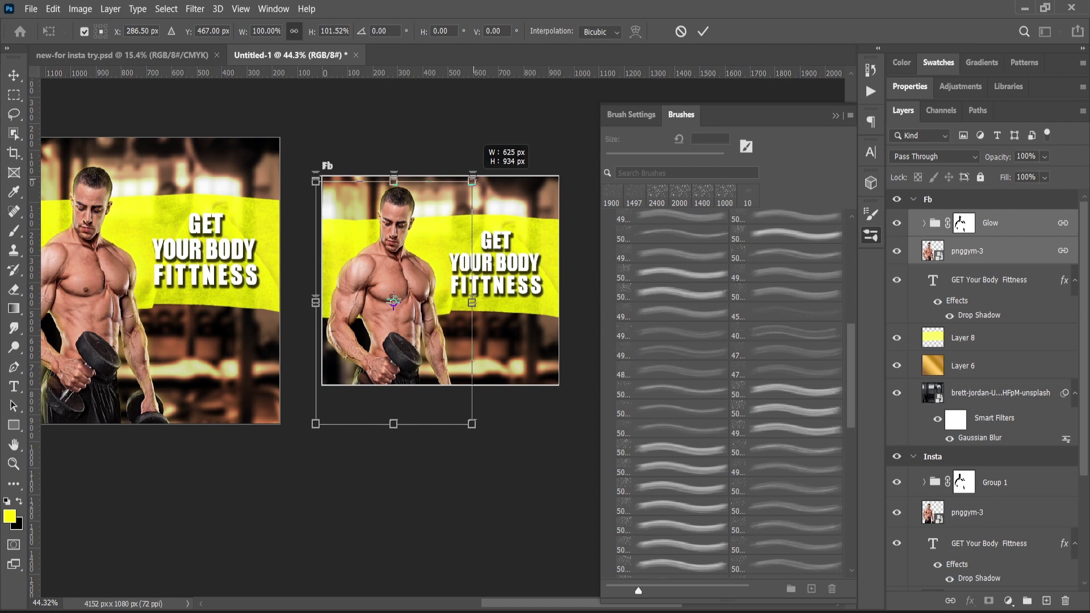
pyautogui.hscroll(2, 322, 281)
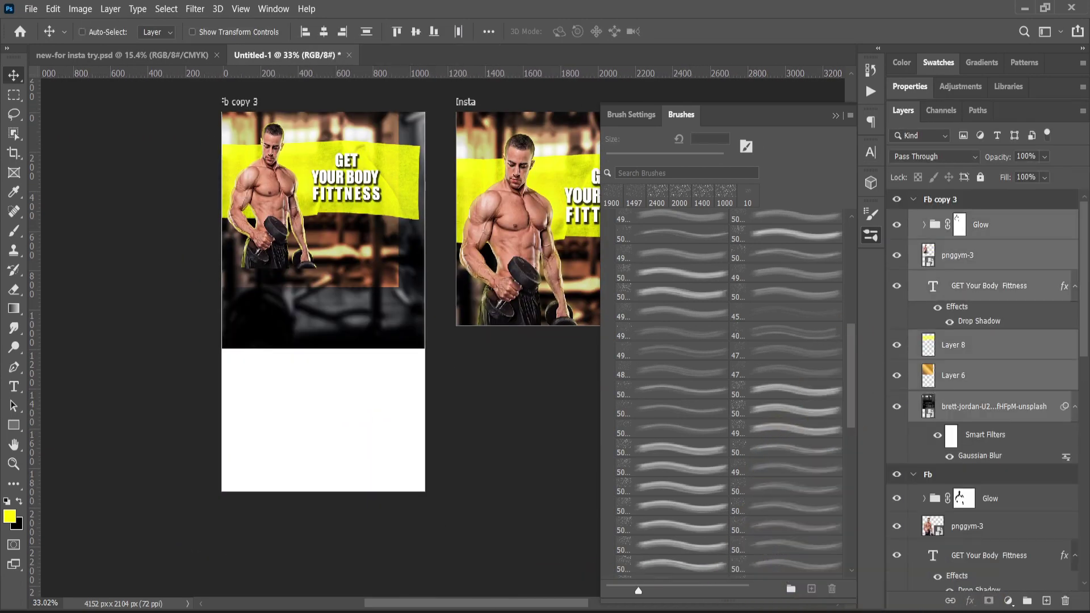
# Step: Stretch the gym background and golden overlay to cover the tall artboard
pyautogui.hotkey('ctrl', 't')
pyautogui.moveTo(458, 418); pyautogui.dragTo(492, 587)
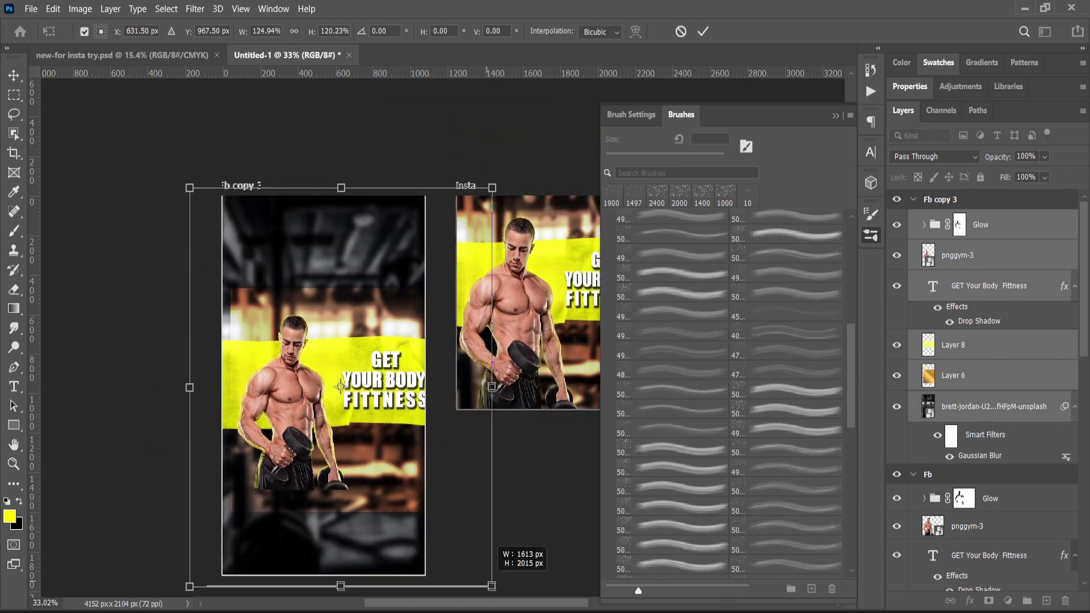
pyautogui.press('Return')
pyautogui.click(953, 375)
pyautogui.hotkey('ctrl', 't')
pyautogui.moveTo(219, 523); pyautogui.dragTo(117, 574)
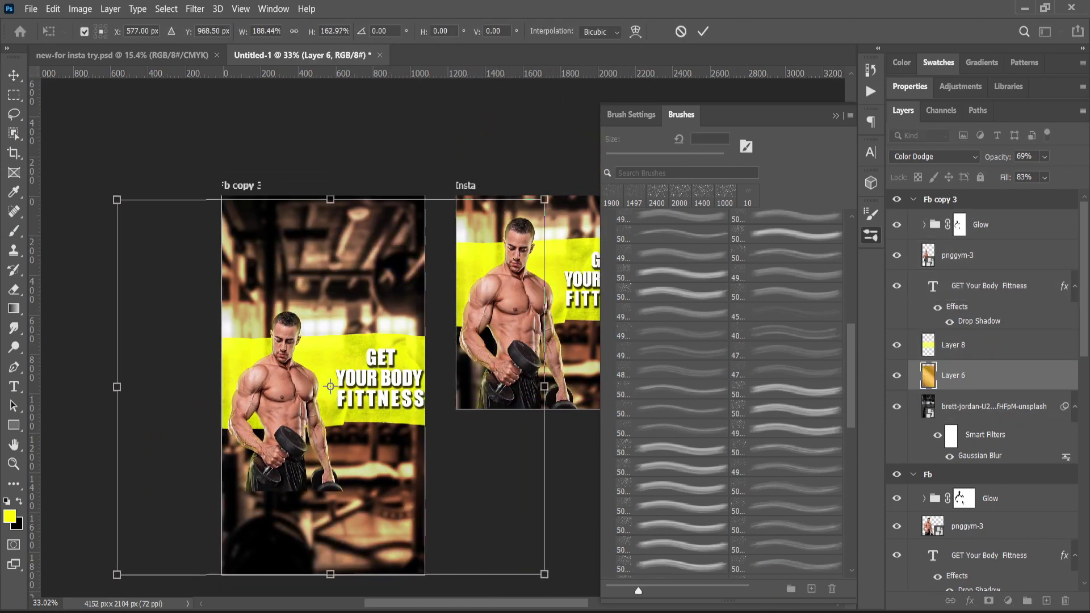
pyautogui.press('Return')
# Step: Enlarge the muscular man over the lower part of the tall artboard
pyautogui.click(957, 255)
pyautogui.hotkey('ctrl', 't')
pyautogui.moveTo(348, 337); pyautogui.dragTo(383, 323)
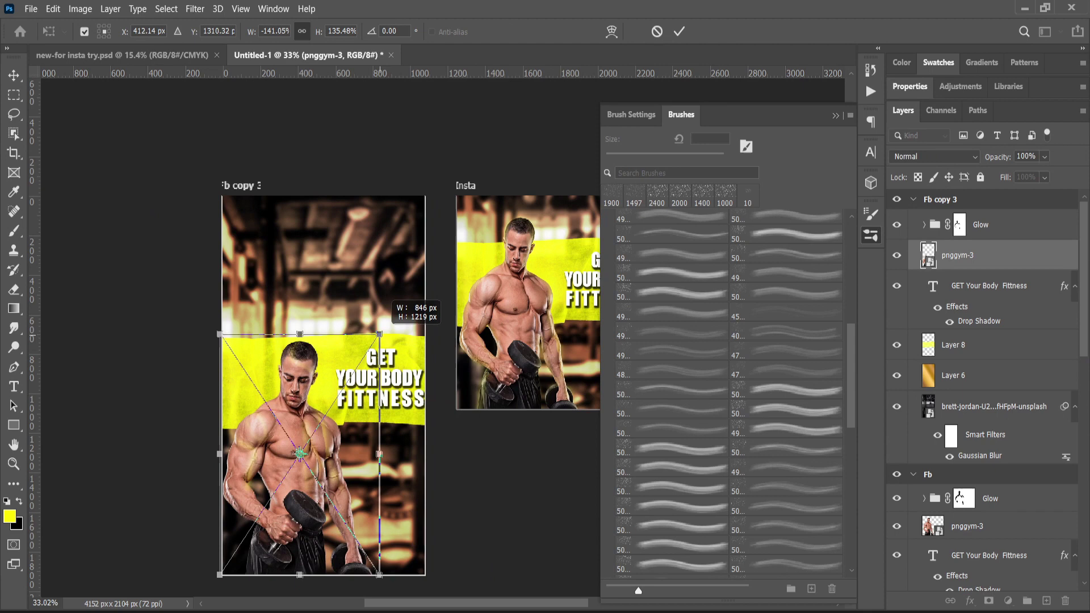
pyautogui.press('Return')
pyautogui.hotkey('ctrl', 'z')
pyautogui.hotkey('ctrl', 'z')
pyautogui.hotkey('ctrl', 'z')
pyautogui.hotkey('ctrl', 'z')
pyautogui.hotkey('ctrl', 'z')
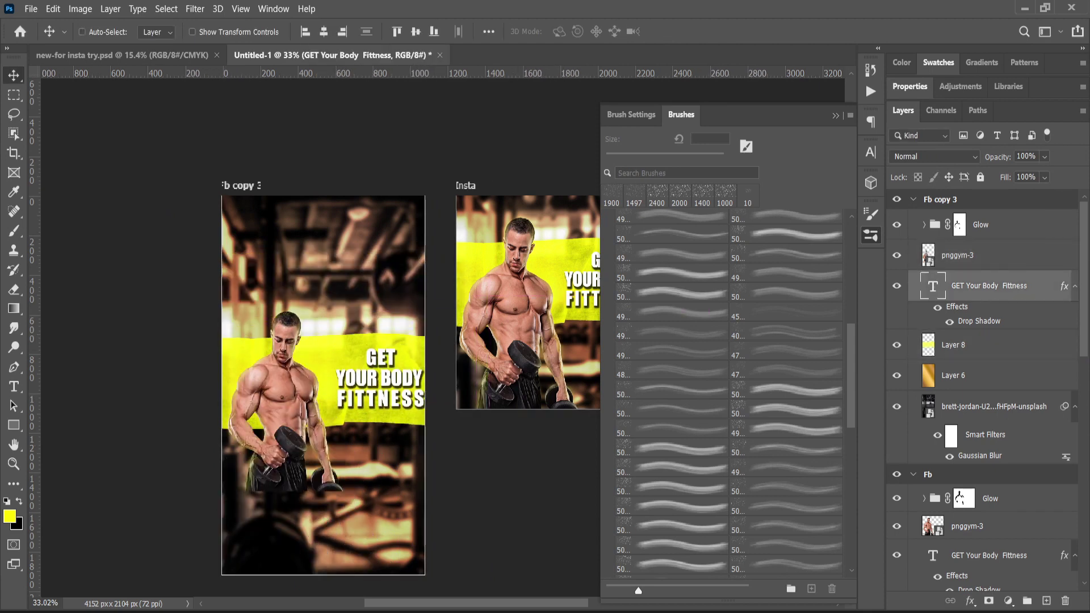
pyautogui.hotkey('ctrl', 'z')
pyautogui.hotkey('ctrl', 'z')
pyautogui.hotkey('ctrl', 't')
pyautogui.moveTo(224, 492); pyautogui.dragTo(196, 585)
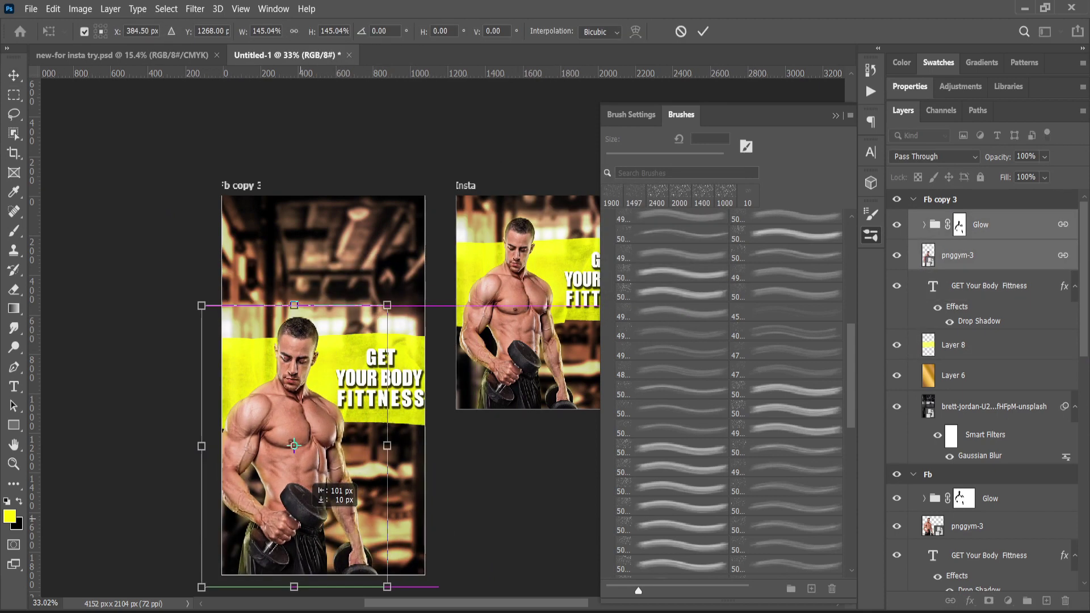
pyautogui.press('Return')
# Step: Re-fit the blurred background, select the headline, and save as post1.psd
pyautogui.click(988, 406)
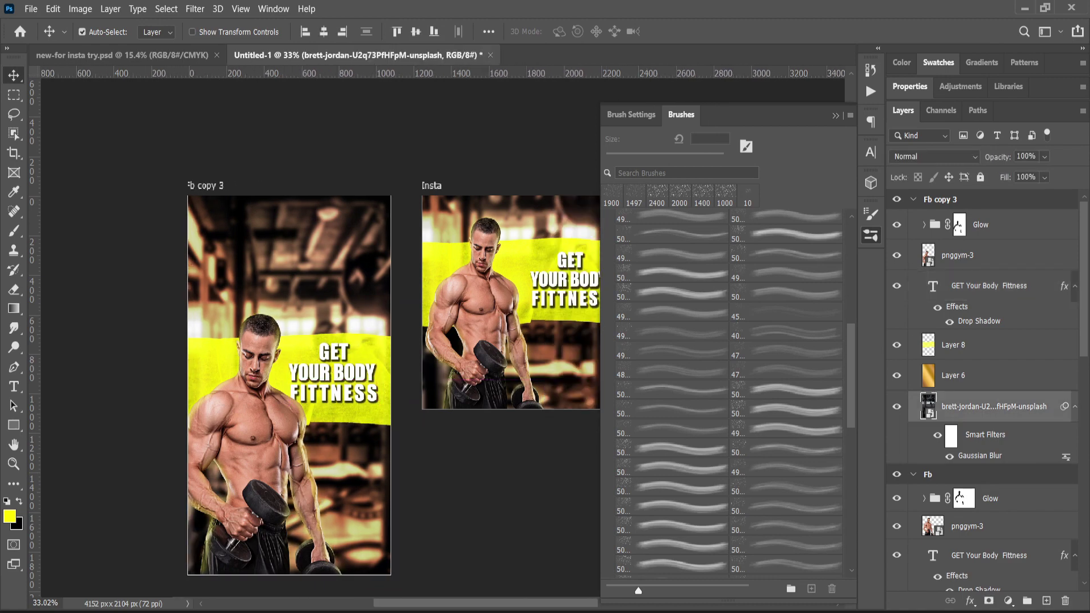
pyautogui.hotkey('ctrl', 't')
pyautogui.press('Return')
pyautogui.press('Return')
pyautogui.click(310, 389)
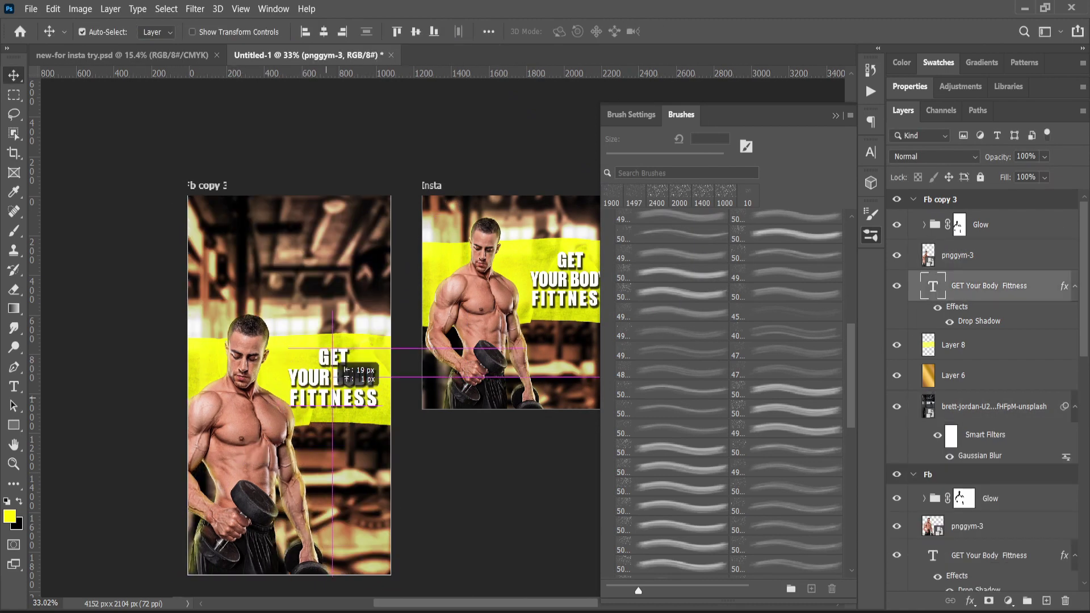
pyautogui.click(332, 374)
pyautogui.hscroll(3, 442, 337)
pyautogui.hotkey('ctrl', 's')
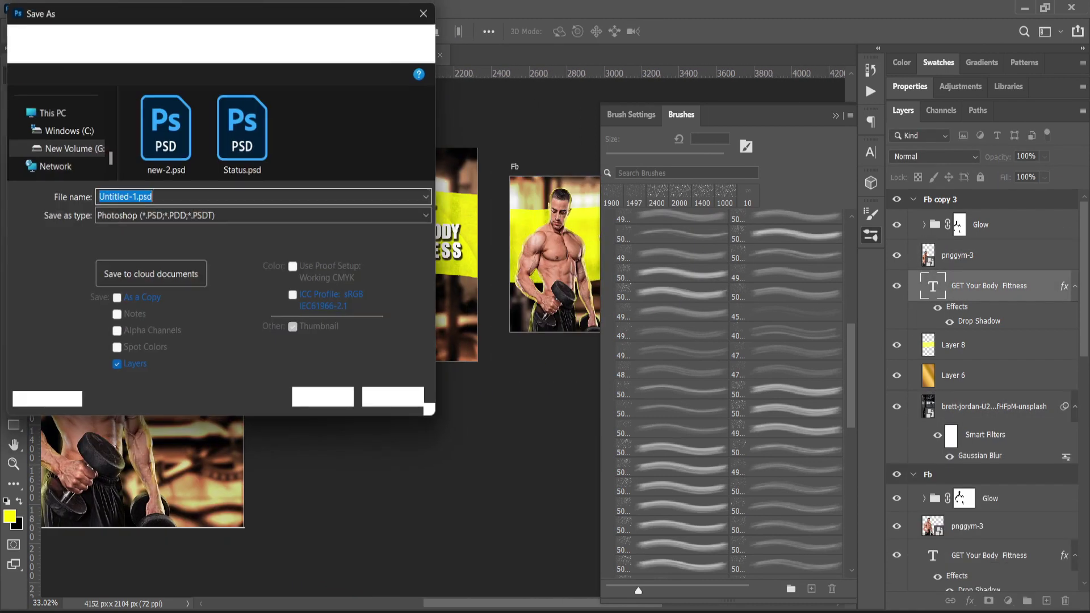
pyautogui.write('sdf')
pyautogui.press('Escape')
pyautogui.hscroll(-4, 282, 341)
pyautogui.hscroll(2, 281, 341)
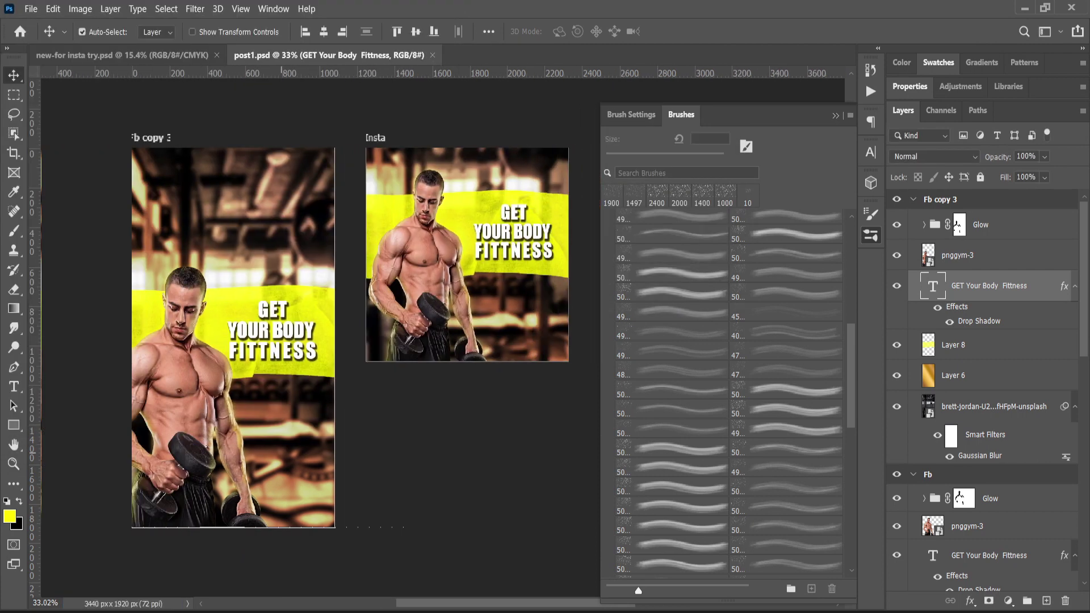
# Step: Pick the 2826 px wavy brush tip and add a new layer at the top of the status group
pyautogui.press('F5')
pyautogui.click(782, 266)
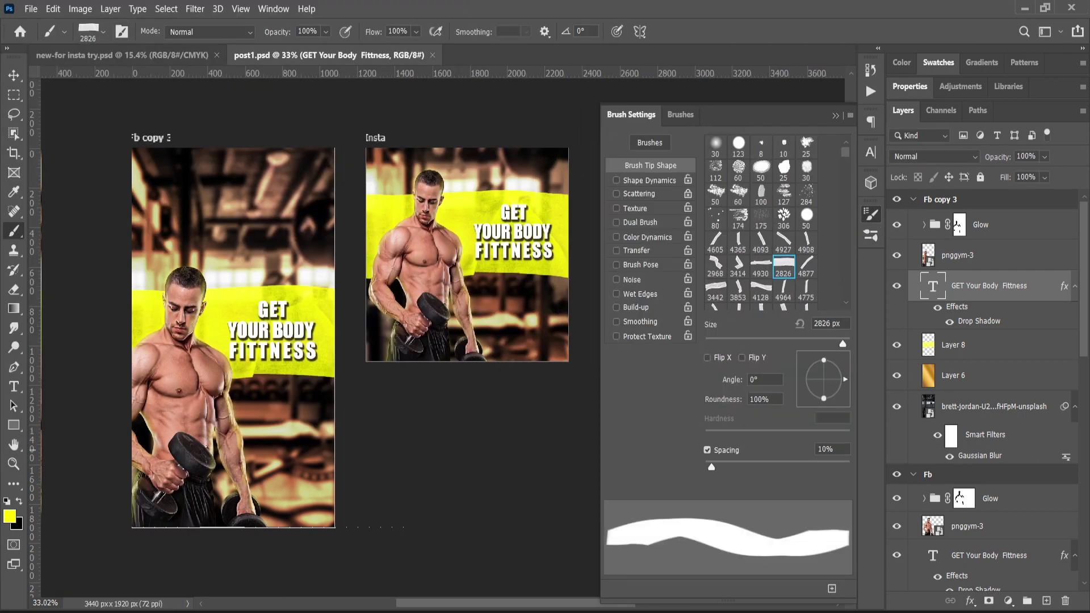
pyautogui.hotkey('ctrl', 'shift', 'alt', 'n')
pyautogui.moveTo(945, 252); pyautogui.dragTo(954, 214)
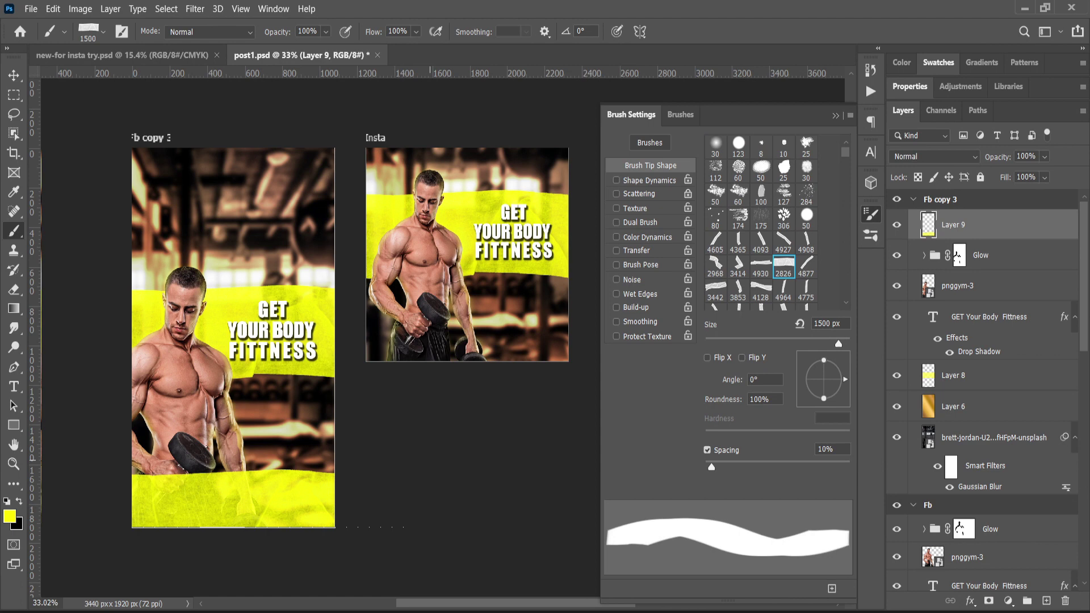